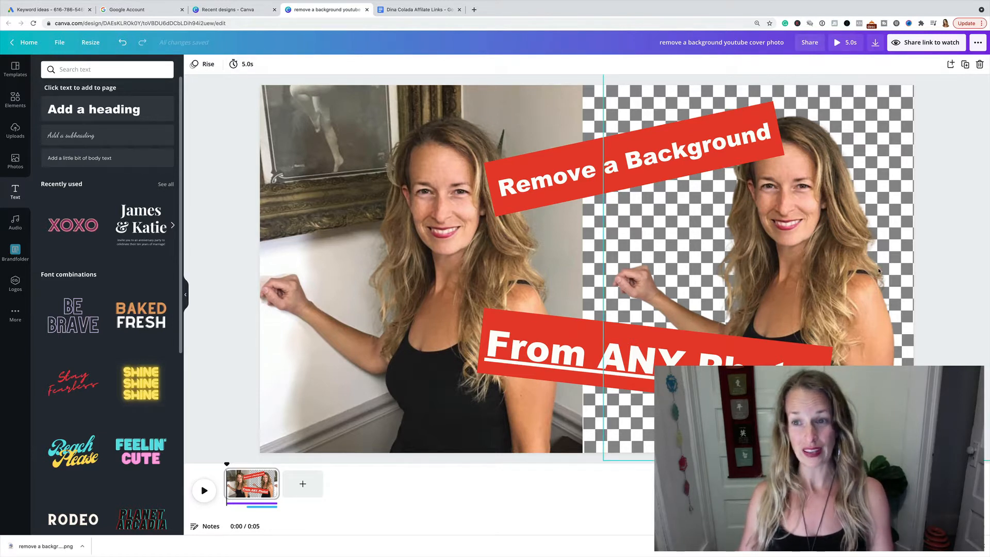
pyautogui.click(497, 107)
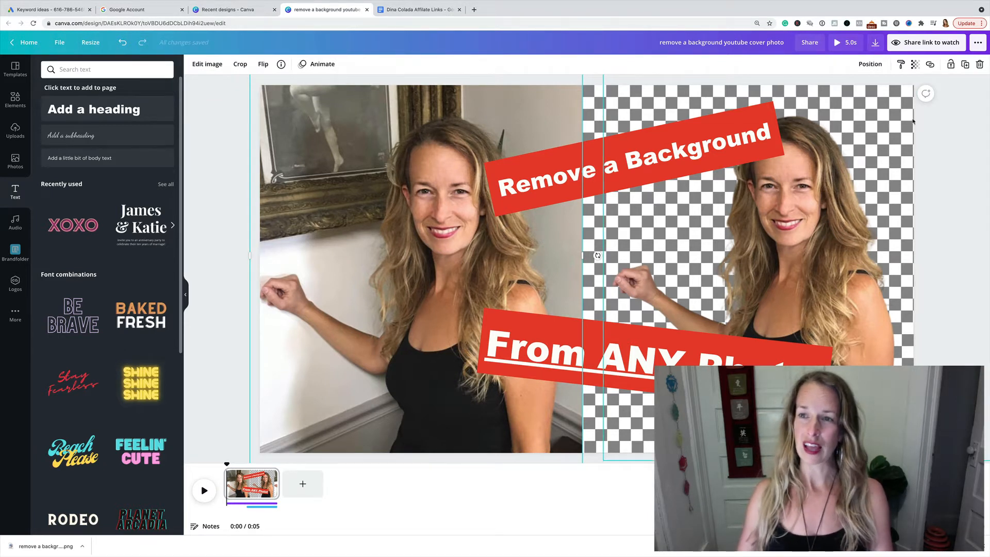
pyautogui.click(894, 122)
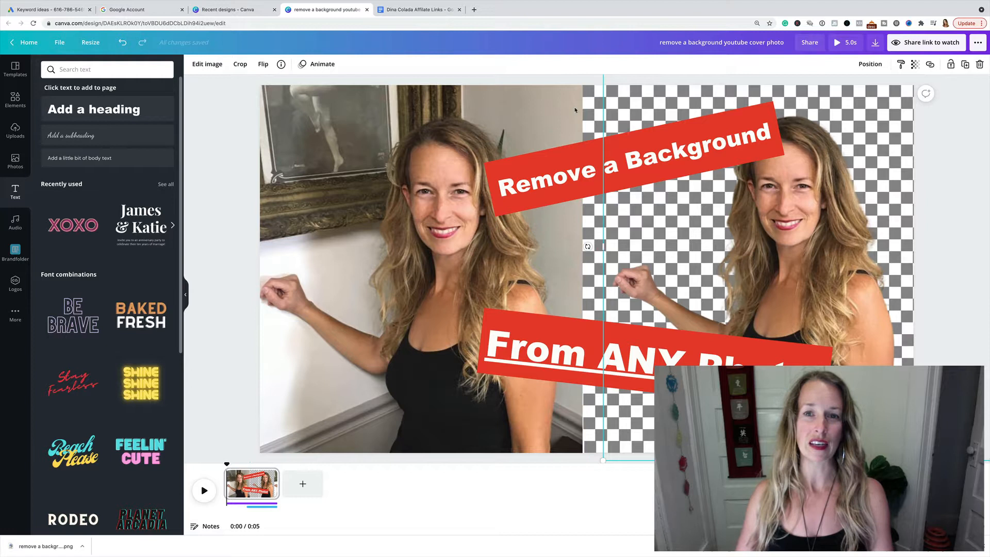
pyautogui.click(564, 81)
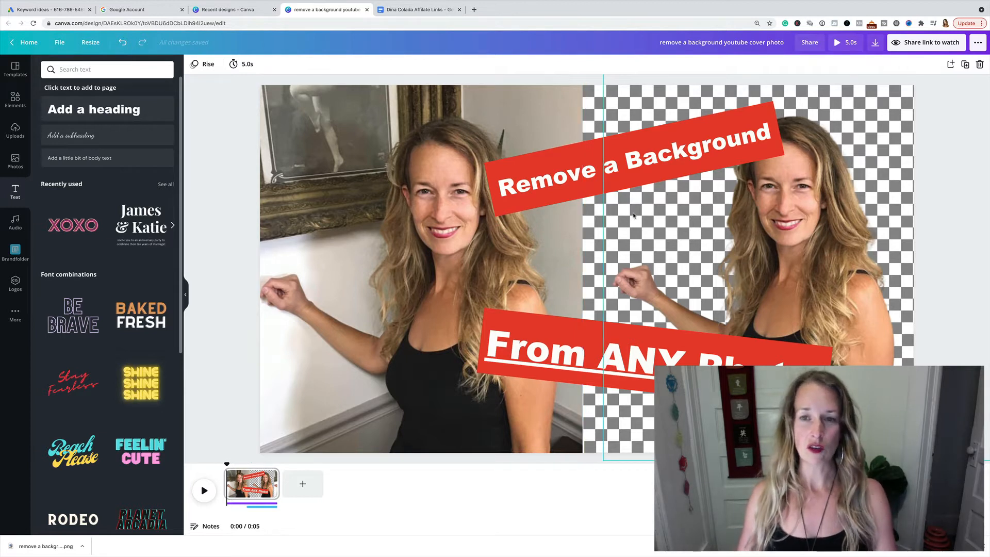
pyautogui.click(733, 161)
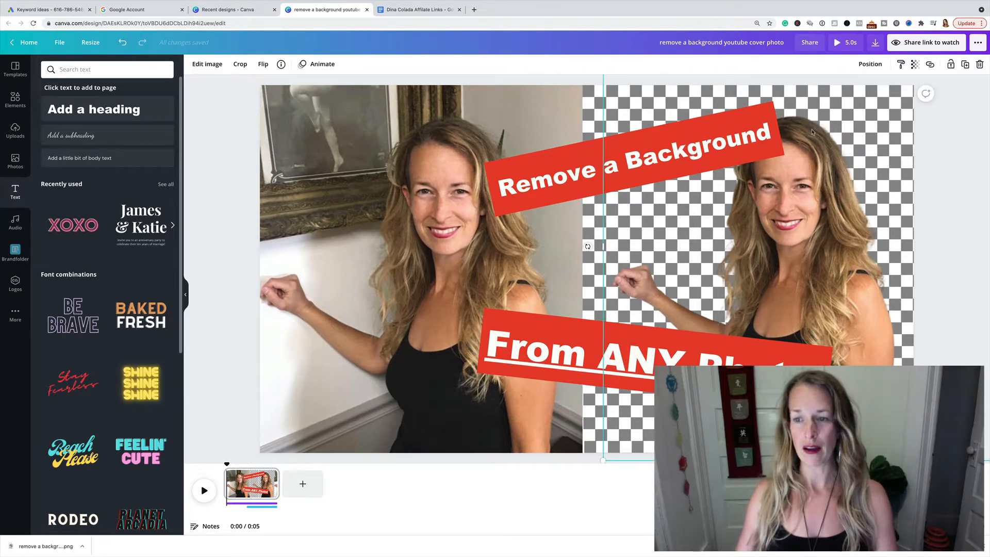
# Step: Move the cutout portrait from the checkerboard side so it overlaps the original photo
pyautogui.moveTo(796, 184); pyautogui.dragTo(827, 194)
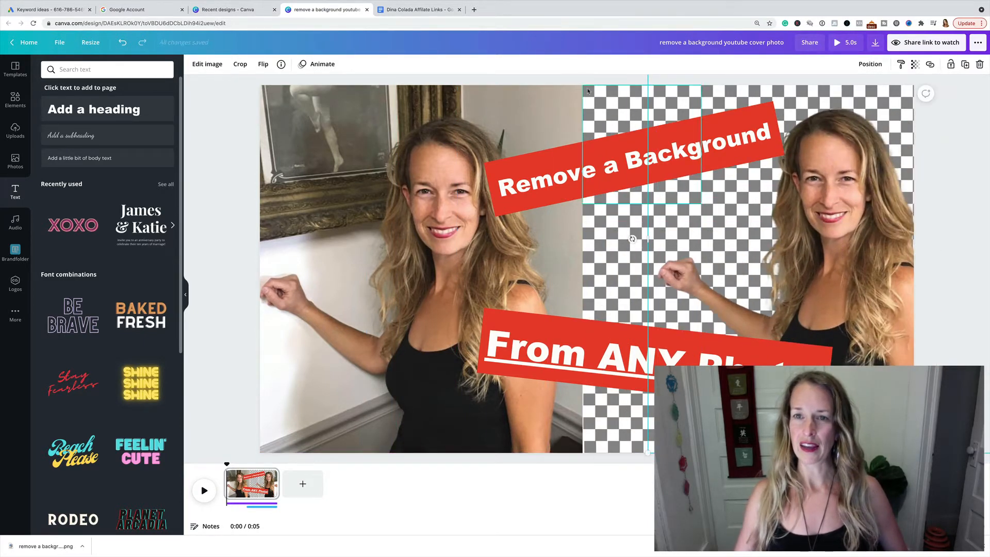
pyautogui.click(602, 94)
pyautogui.click(839, 108)
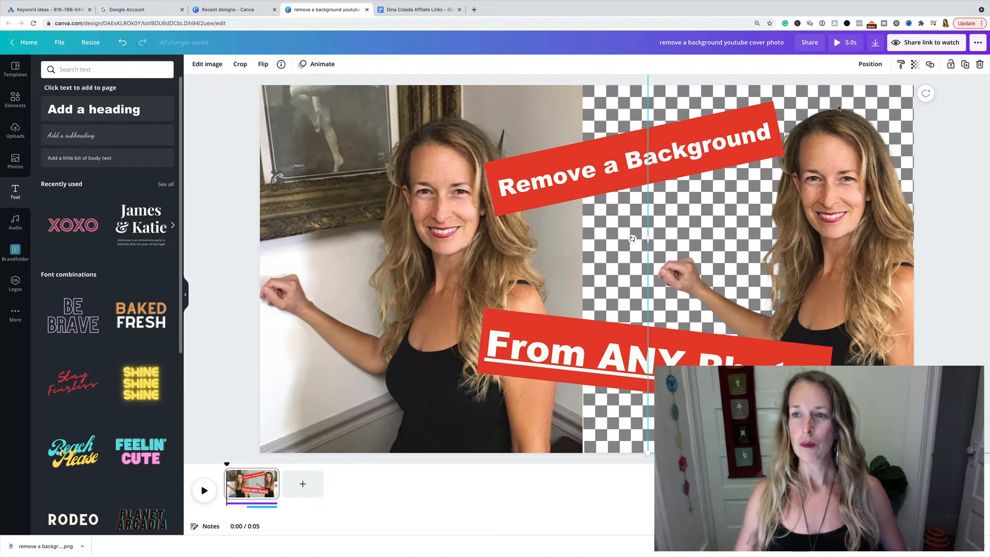
pyautogui.click(869, 64)
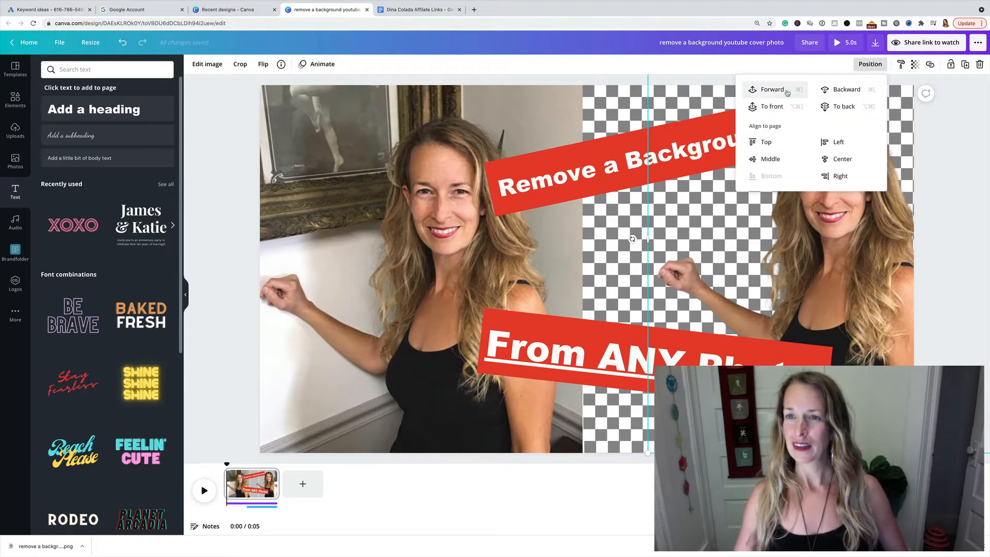
pyautogui.click(778, 230)
pyautogui.moveTo(778, 230); pyautogui.dragTo(558, 238)
# Step: Delete the "Remove a Background" title text from the design
pyautogui.click(633, 155)
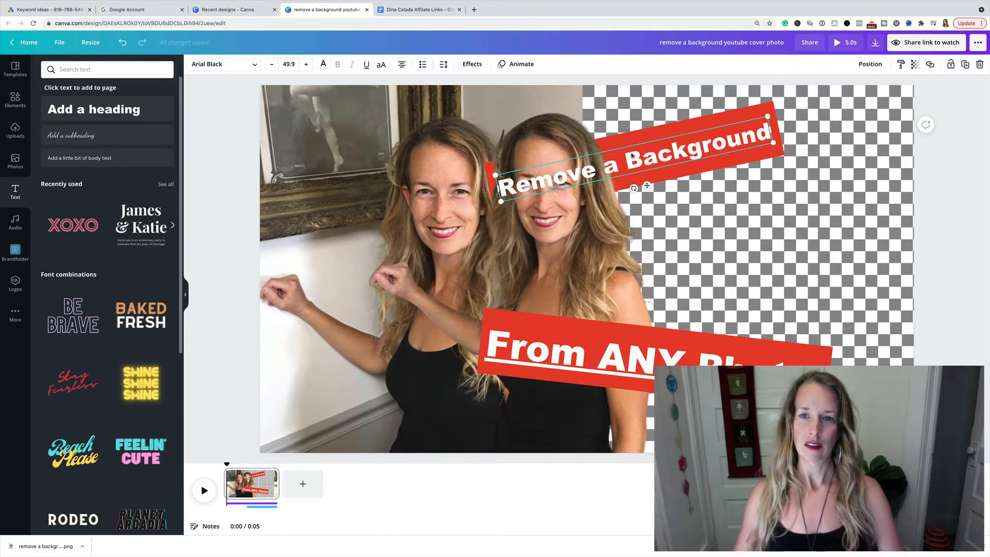
pyautogui.press('Delete')
pyautogui.click(633, 156)
pyautogui.press('Delete')
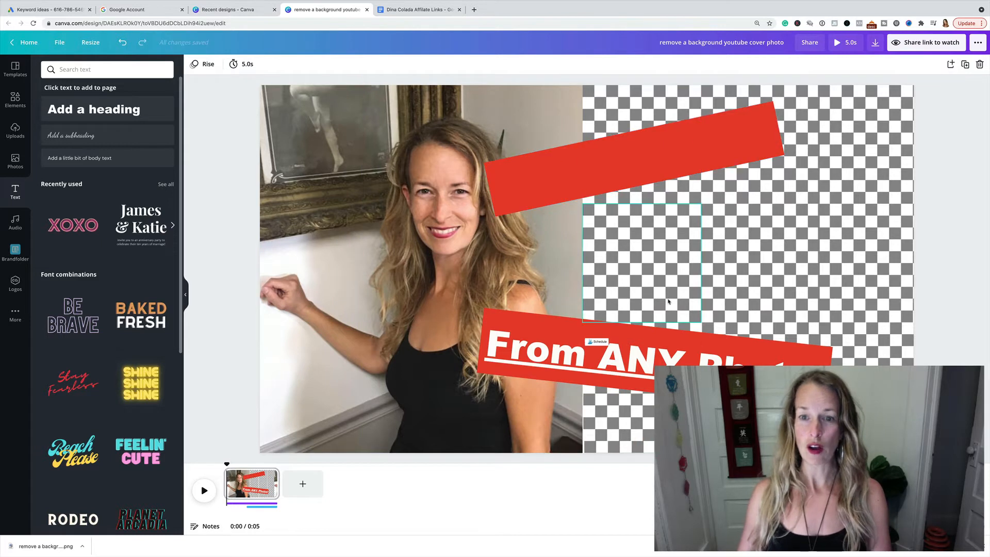
pyautogui.hotkey('ctrl', 'z')
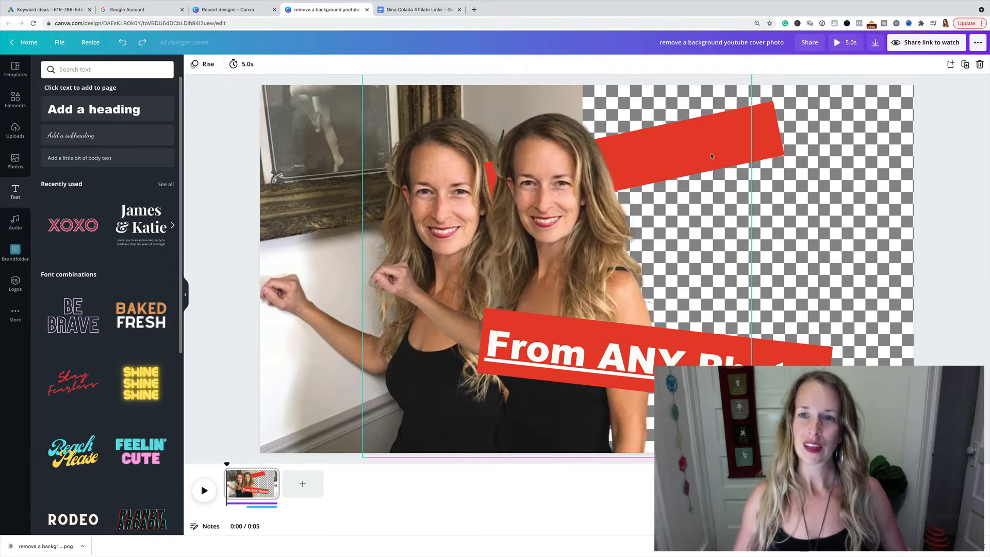
# Step: Delete the upper red banner, the lower title text and the lower red banner
pyautogui.click(767, 141)
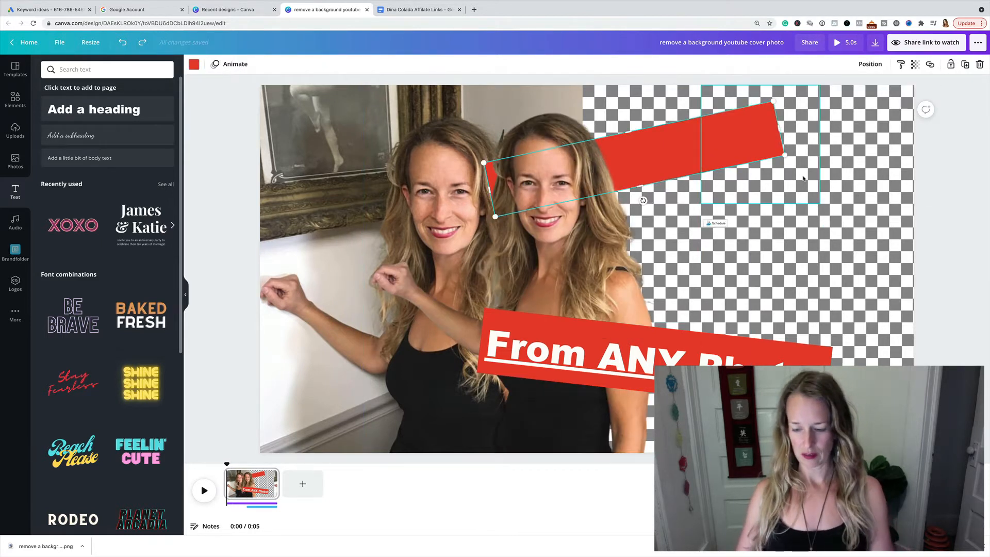
pyautogui.press('Delete')
pyautogui.click(743, 373)
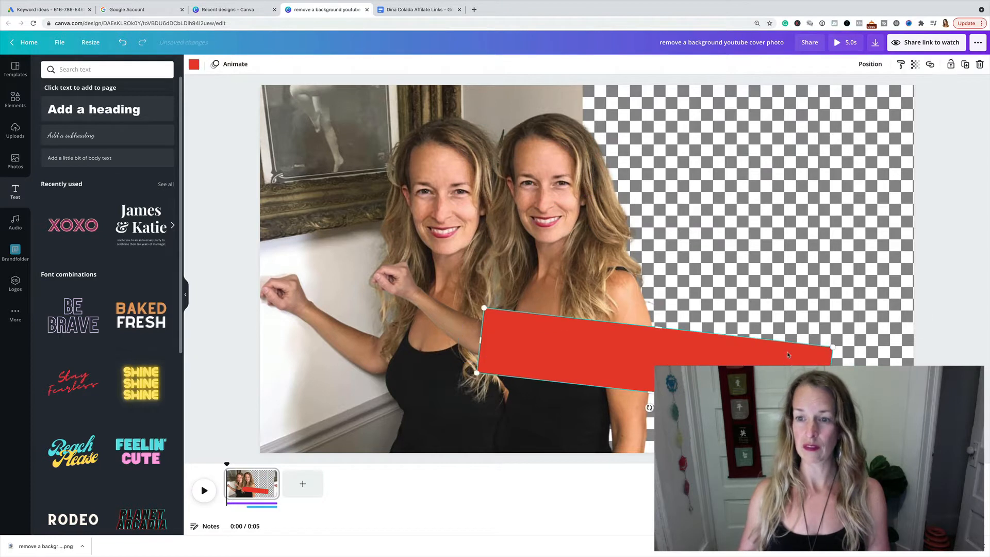
pyautogui.press('Delete')
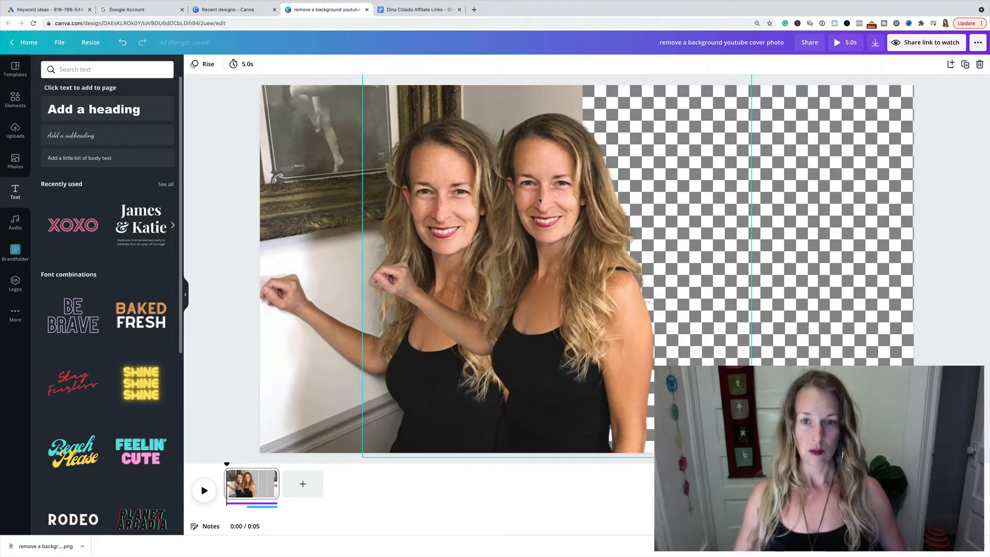
# Step: Move the cutout portrait back over the checkerboard area and delete it from the design
pyautogui.click(588, 226)
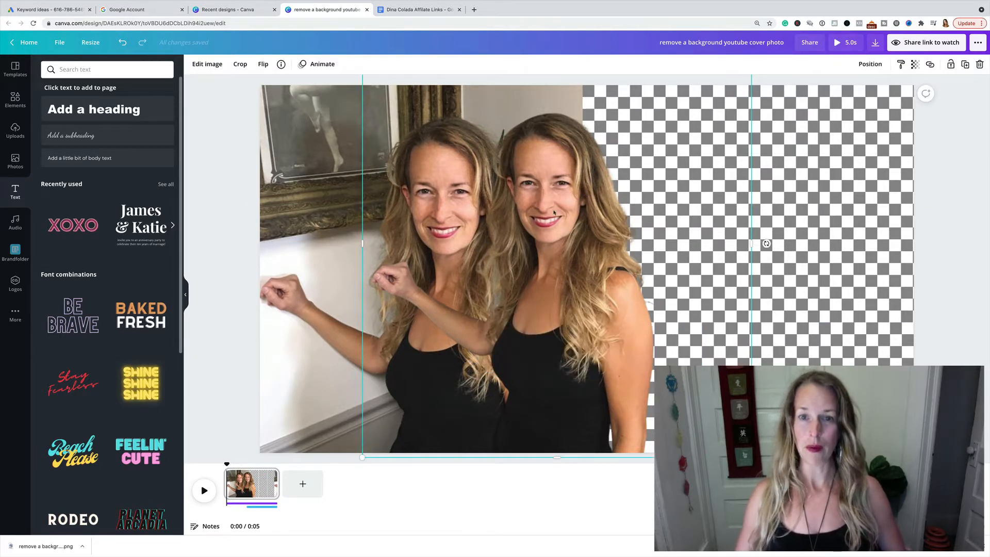
pyautogui.moveTo(553, 212); pyautogui.dragTo(762, 191)
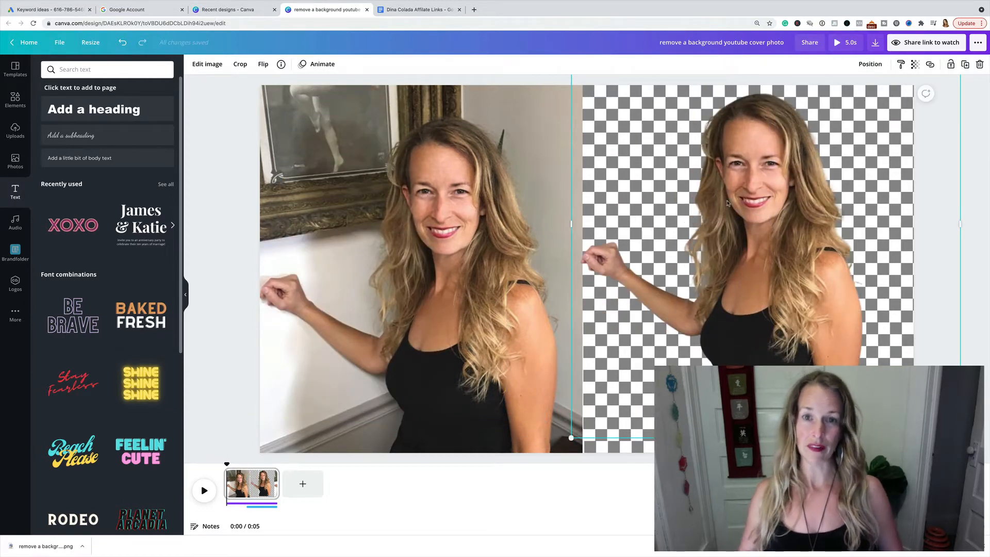
pyautogui.click(538, 106)
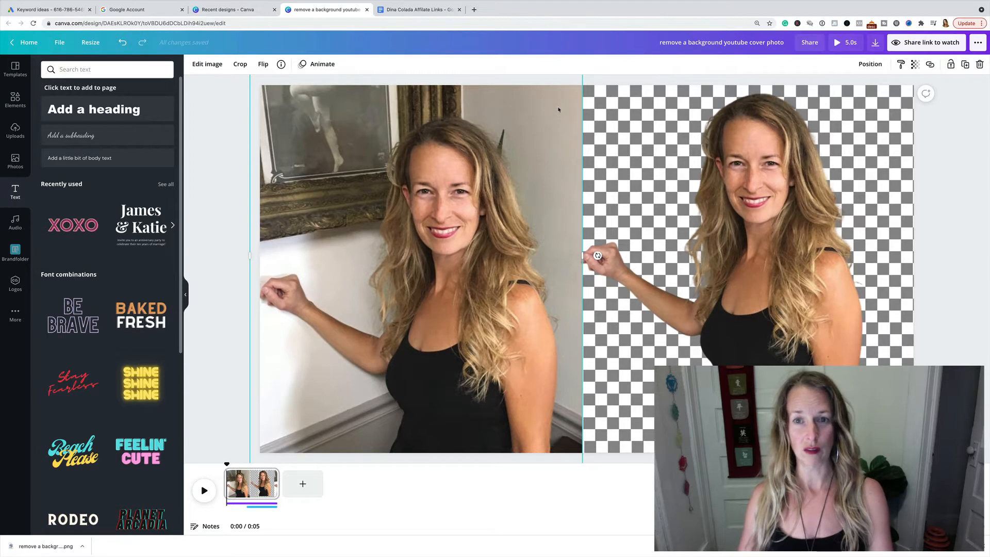
pyautogui.click(609, 128)
pyautogui.press('Delete')
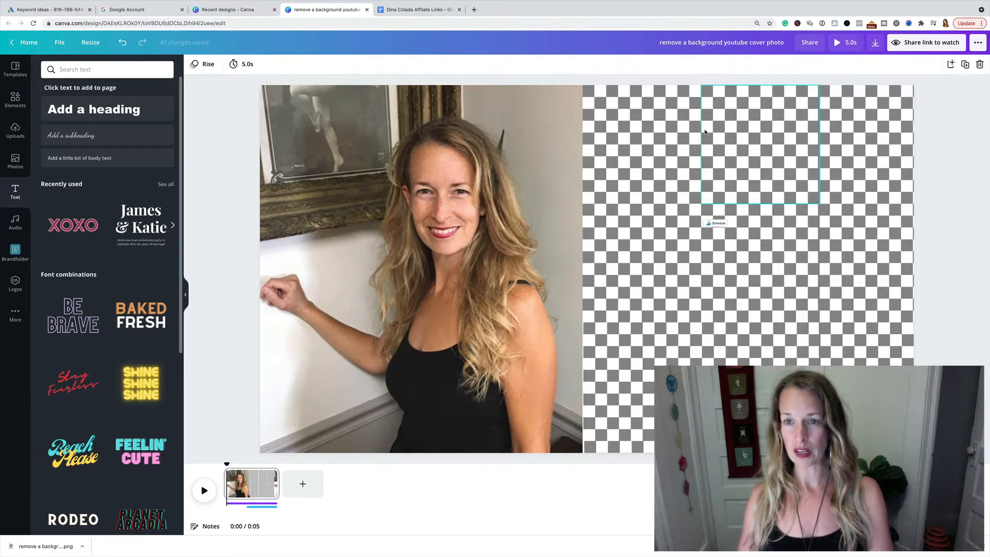
# Step: Delete all the checkerboard tiles beside the original photo, leaving that half of the page blank
pyautogui.click(646, 355)
pyautogui.press('Delete')
pyautogui.click(748, 347)
pyautogui.press('Delete')
pyautogui.click(850, 342)
pyautogui.press('Delete')
pyautogui.click(738, 249)
pyautogui.moveTo(697, 116); pyautogui.dragTo(848, 315)
pyautogui.press('Delete')
pyautogui.moveTo(628, 398); pyautogui.dragTo(897, 469)
pyautogui.press('Delete')
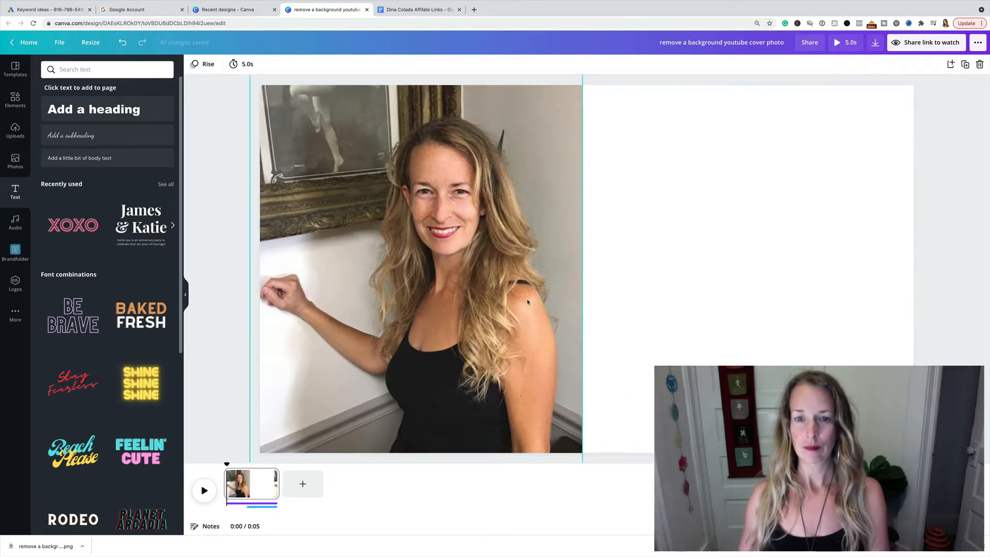
# Step: Move the original portrait photo to the middle of the page, enlarge it and adjust its placement
pyautogui.click(531, 304)
pyautogui.moveTo(572, 361); pyautogui.dragTo(716, 361)
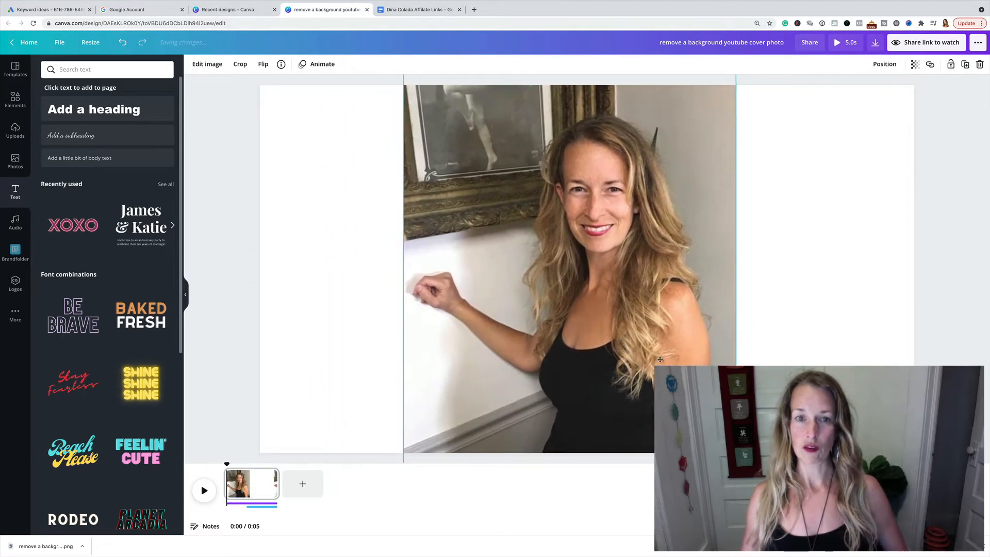
pyautogui.moveTo(399, 253); pyautogui.dragTo(327, 253)
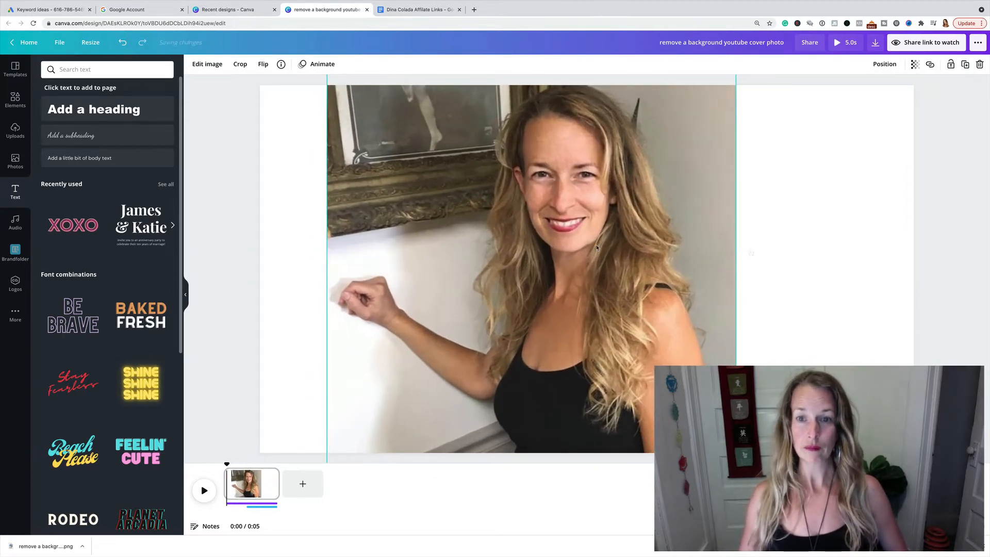
pyautogui.moveTo(597, 292); pyautogui.dragTo(619, 290)
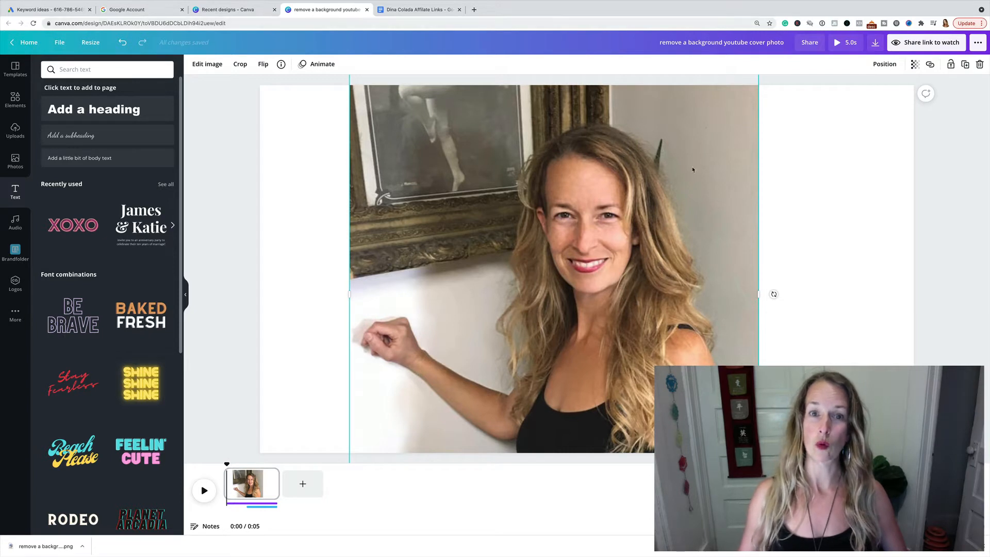
pyautogui.moveTo(691, 159); pyautogui.dragTo(688, 152)
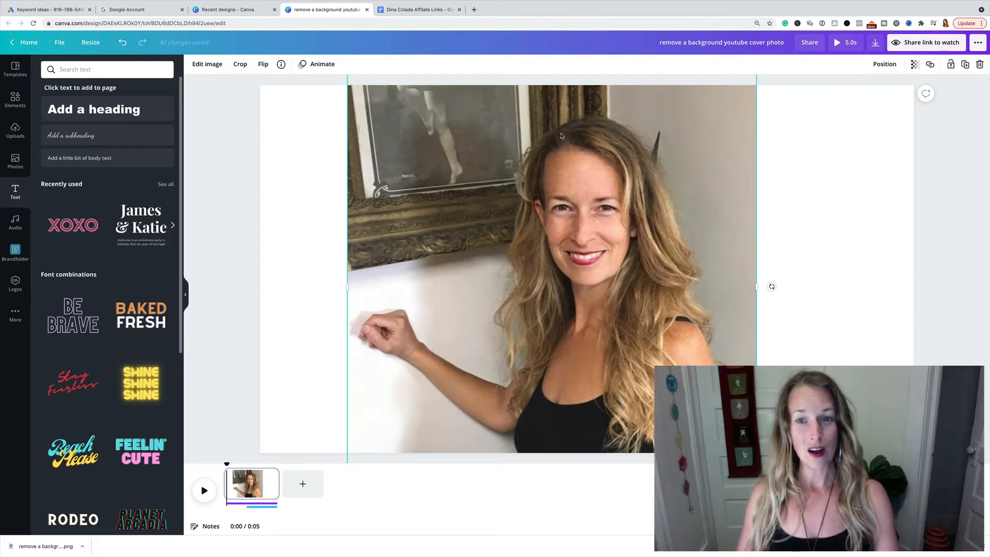
pyautogui.click(300, 126)
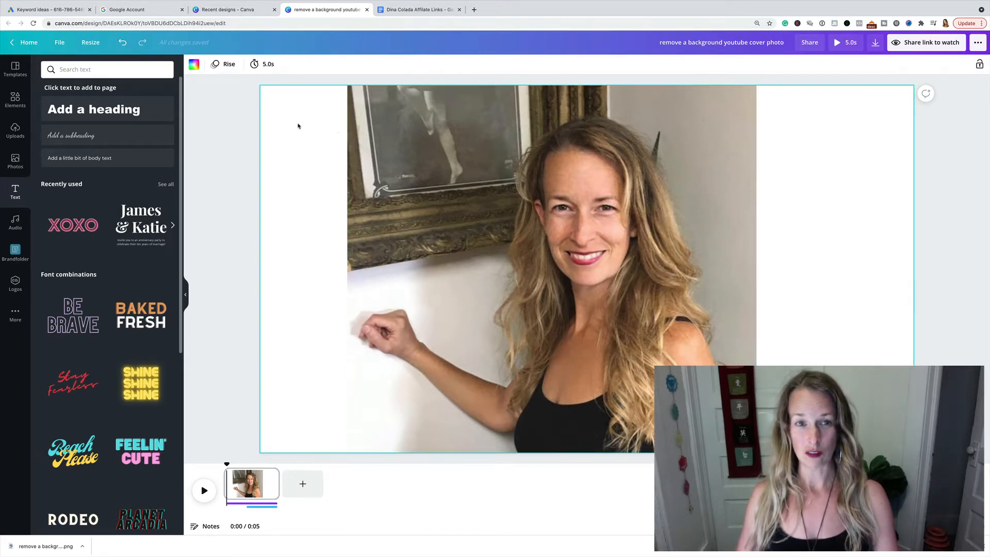
pyautogui.click(495, 164)
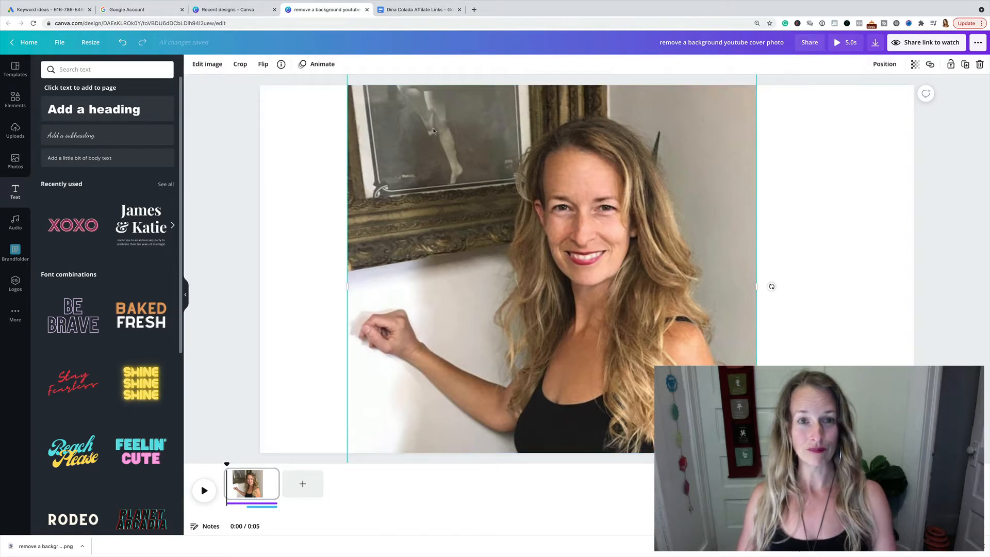
pyautogui.moveTo(462, 137)
pyautogui.mouseDown()
pyautogui.moveTo(503, 188)
pyautogui.moveTo(490, 137)
pyautogui.moveTo(474, 139)
pyautogui.mouseUp()
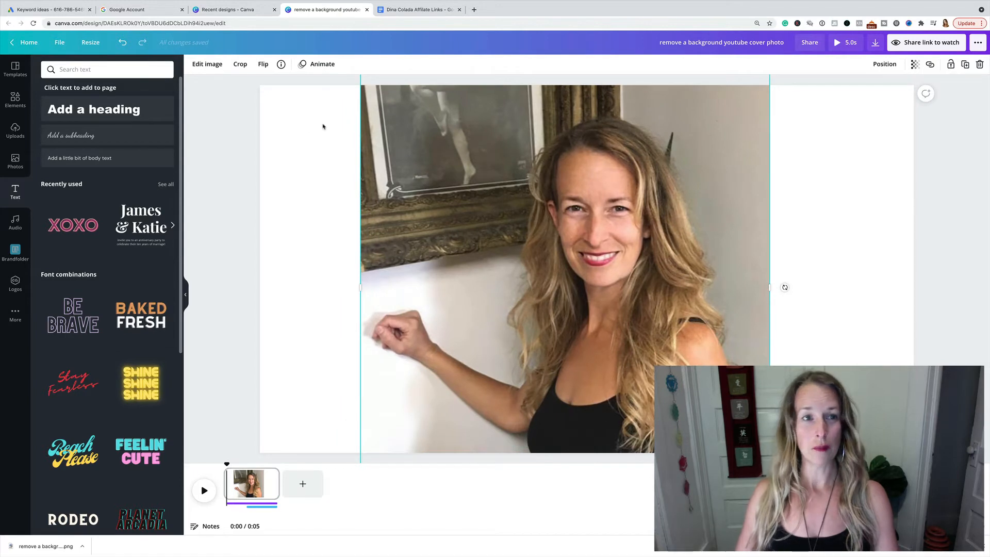
# Step: Remove the background of the portrait photo with Background Remover
pyautogui.click(203, 66)
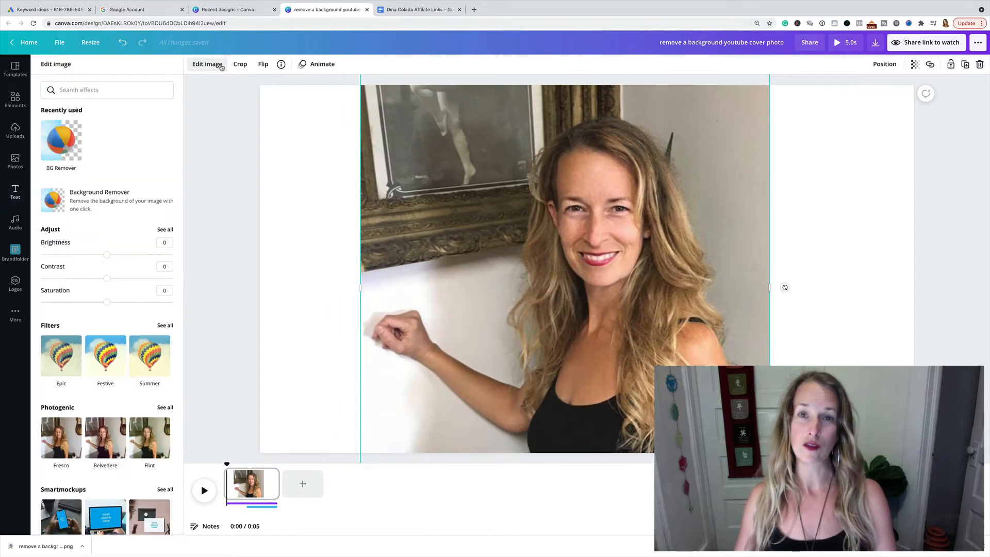
pyautogui.click(98, 202)
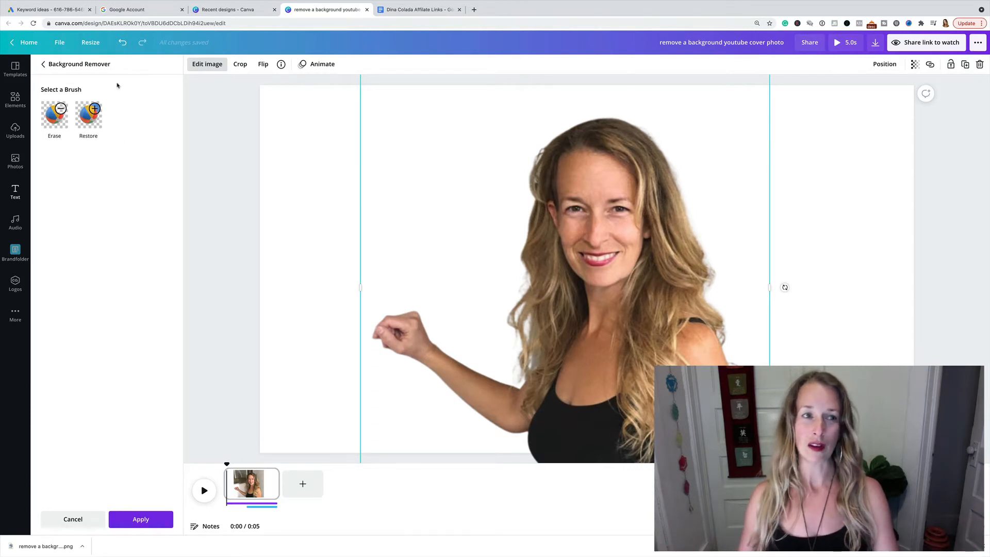
pyautogui.click(15, 191)
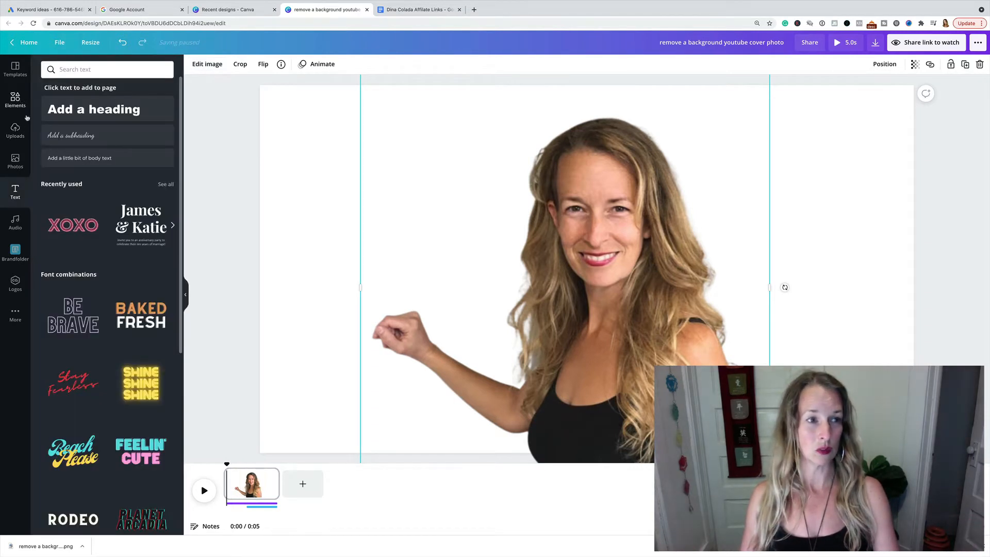
# Step: Add the trending stock photo of two people at a picnic to the page
pyautogui.click(9, 163)
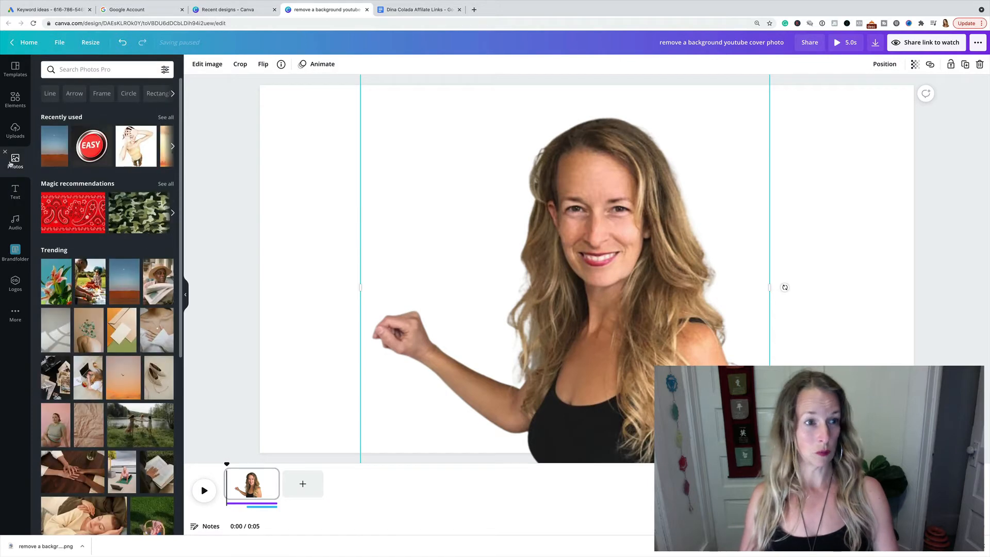
pyautogui.scroll(-2, 146, 316)
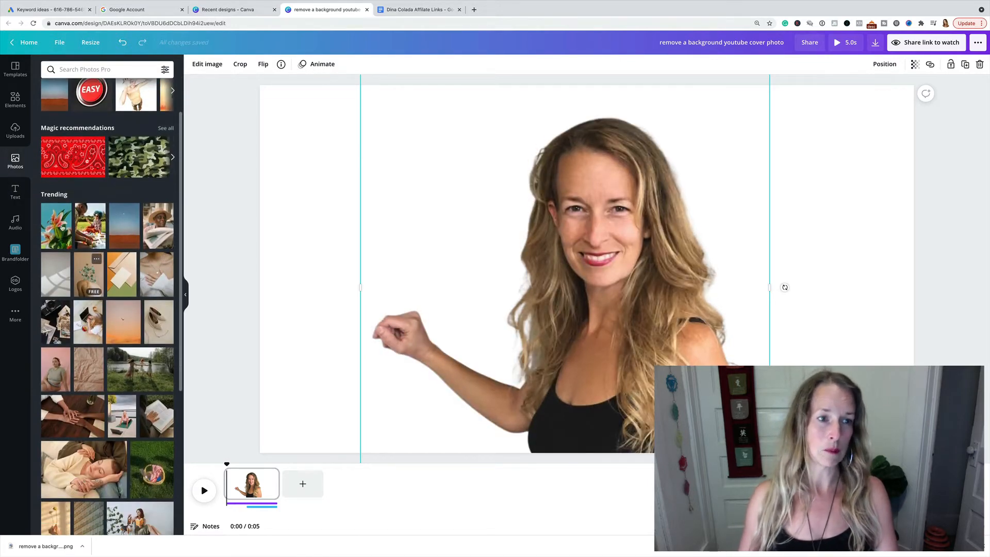
pyautogui.click(97, 212)
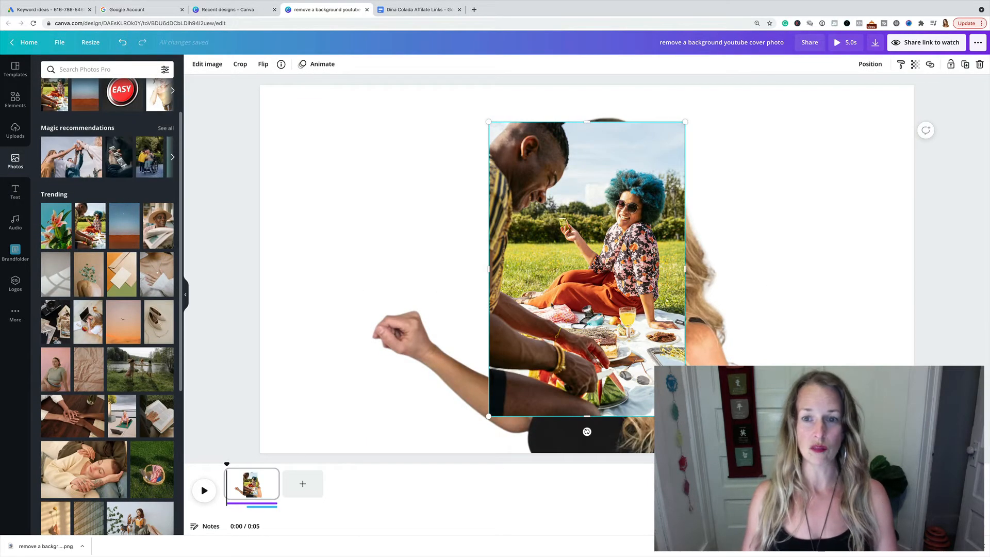
# Step: Enlarge the picnic photo beyond the page height and position it centrally over the cutout portrait
pyautogui.moveTo(489, 417); pyautogui.dragTo(250, 433)
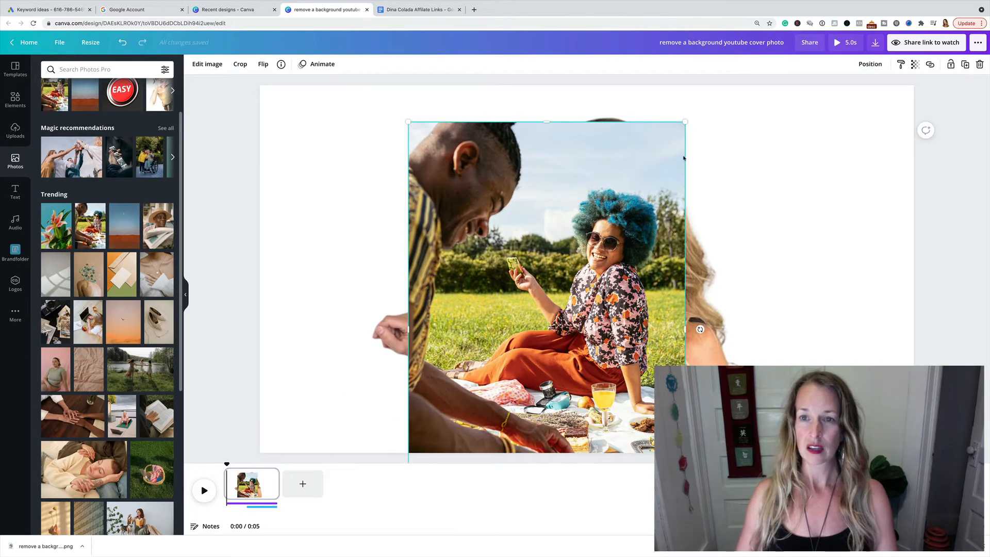
pyautogui.moveTo(694, 121); pyautogui.dragTo(826, 79)
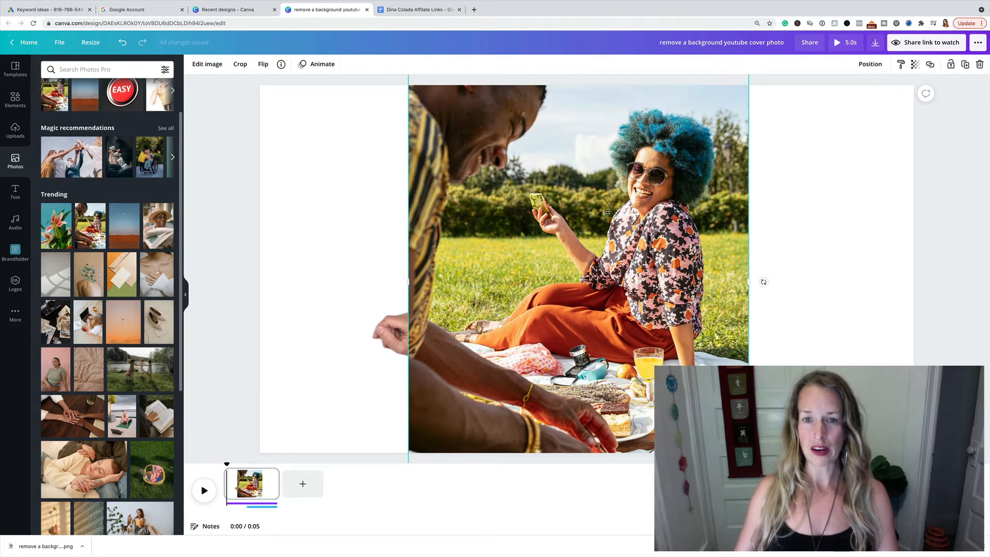
pyautogui.moveTo(608, 209); pyautogui.dragTo(591, 231)
pyautogui.moveTo(459, 334); pyautogui.dragTo(469, 423)
pyautogui.moveTo(403, 138); pyautogui.dragTo(316, 94)
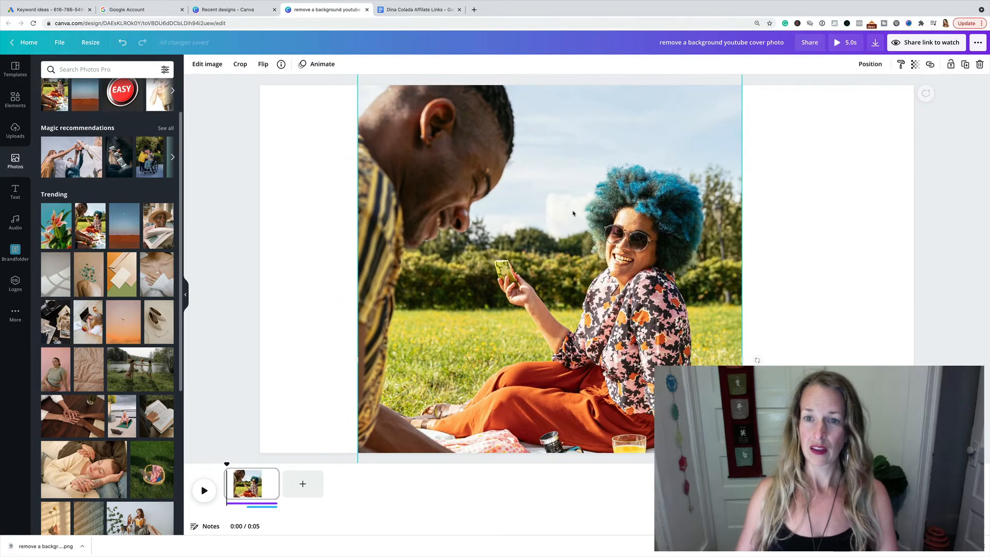
pyautogui.moveTo(572, 208); pyautogui.dragTo(587, 194)
pyautogui.moveTo(528, 208); pyautogui.dragTo(529, 208)
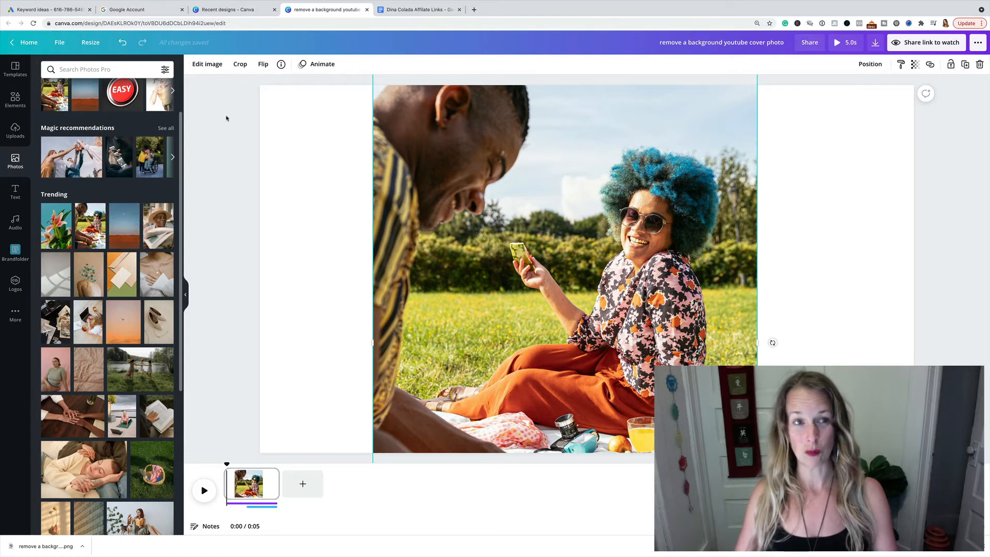
# Step: Remove the background of the picnic photo with Background Remover
pyautogui.click(213, 68)
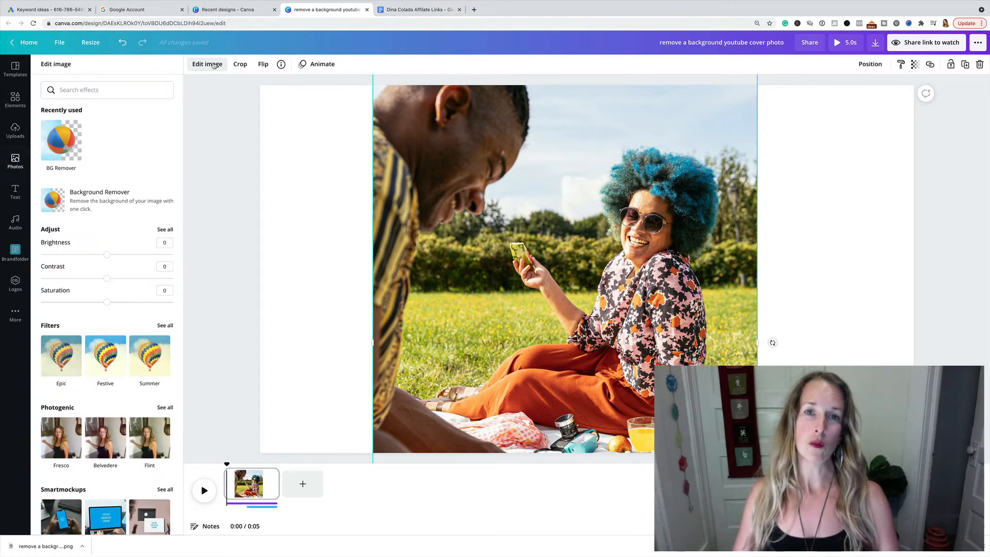
pyautogui.click(107, 202)
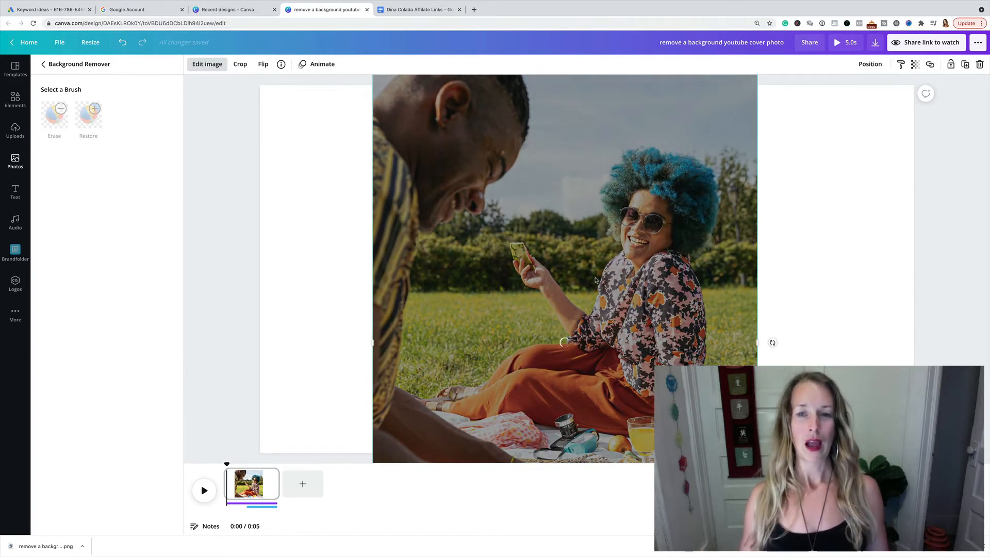
pyautogui.scroll(-1, 582, 273)
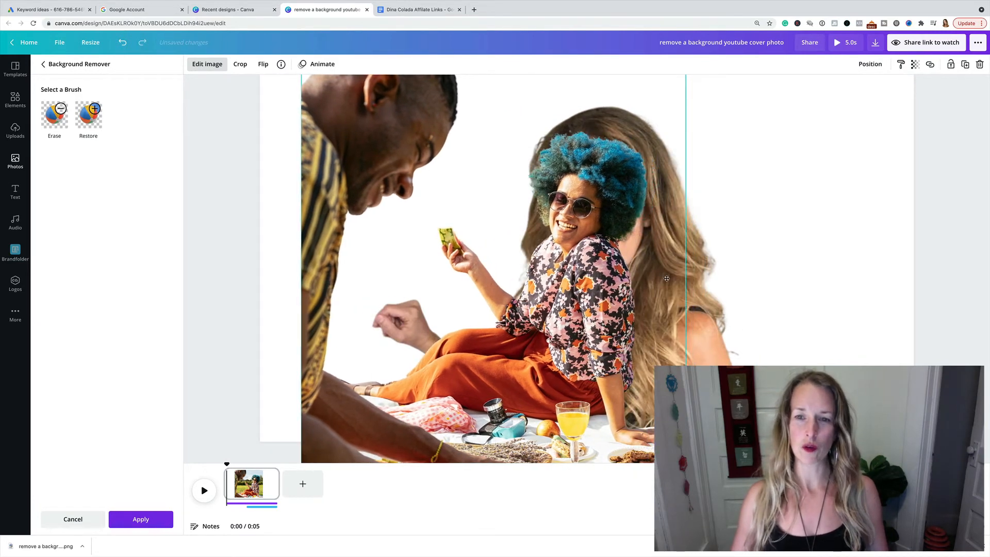
# Step: Move the cutout portrait out to the page's right edge and shift the picnic cutout slightly up and to the right
pyautogui.moveTo(704, 342); pyautogui.dragTo(769, 355)
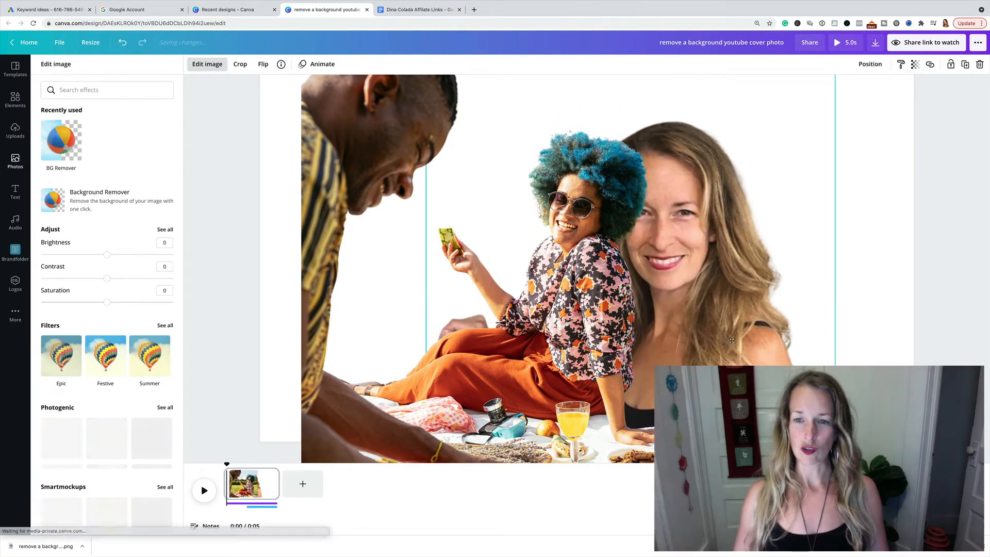
pyautogui.moveTo(723, 326); pyautogui.dragTo(988, 399)
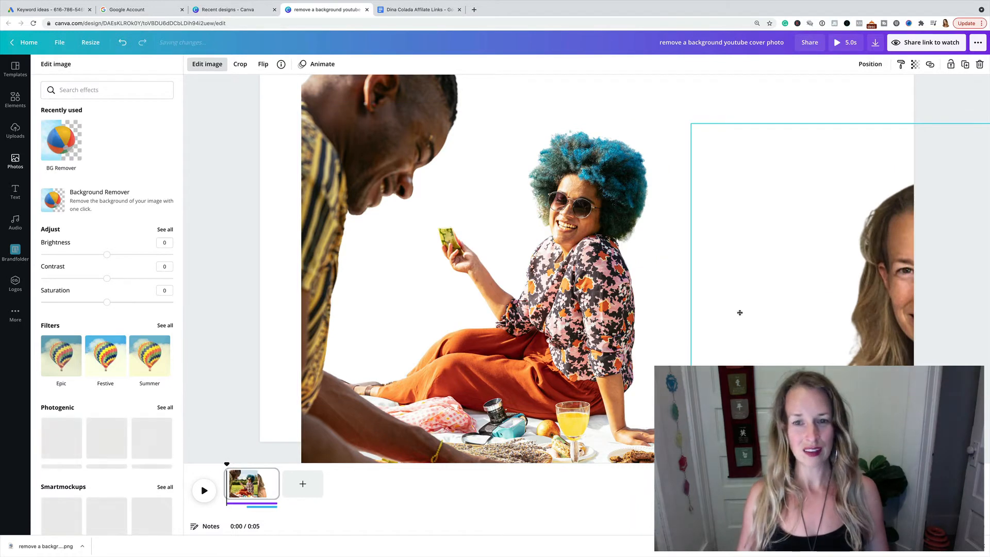
pyautogui.click(674, 347)
pyautogui.moveTo(547, 287); pyautogui.dragTo(572, 266)
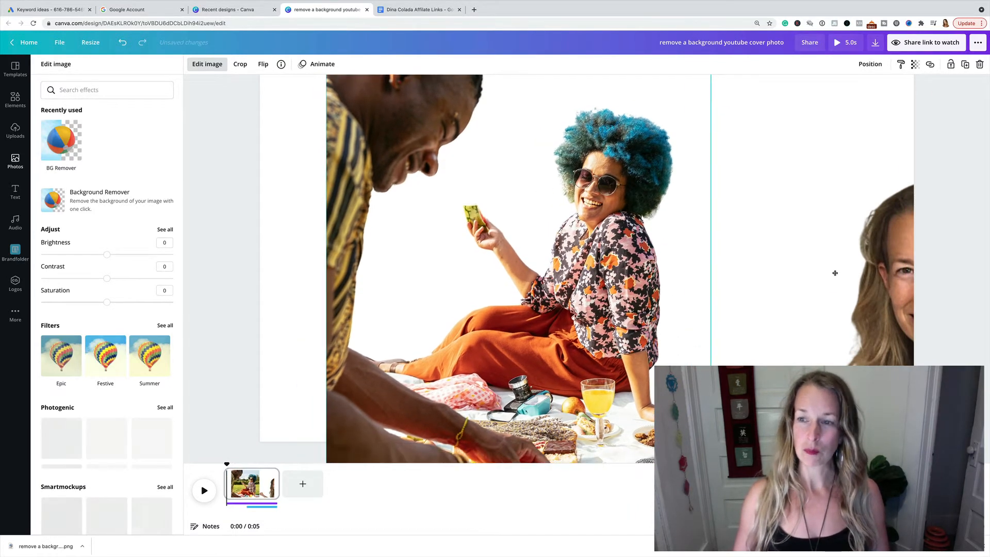
# Step: Shrink the cutout portrait and place it between the two people of the picnic cutout
pyautogui.click(883, 298)
pyautogui.moveTo(883, 298); pyautogui.dragTo(742, 269)
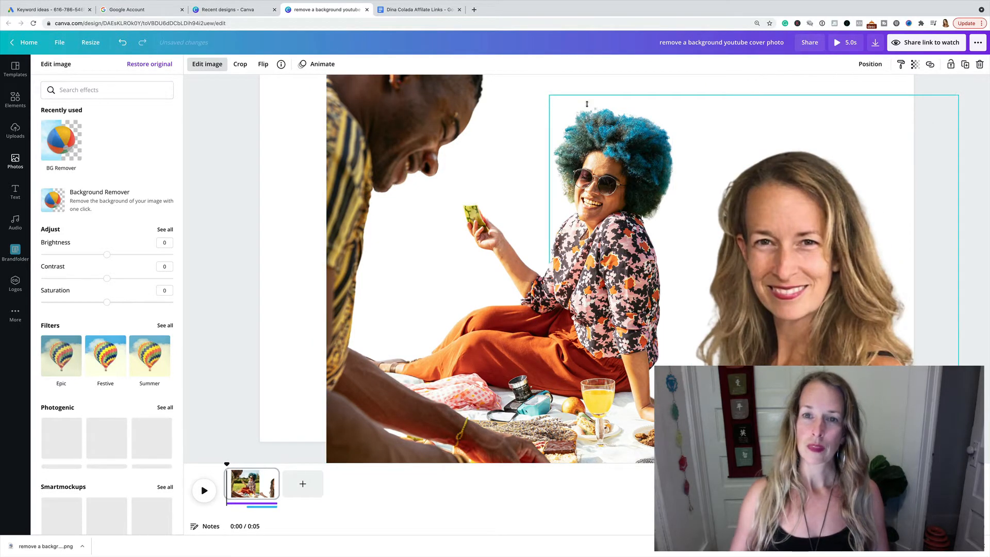
pyautogui.moveTo(692, 183); pyautogui.dragTo(711, 279)
pyautogui.moveTo(824, 343); pyautogui.dragTo(483, 157)
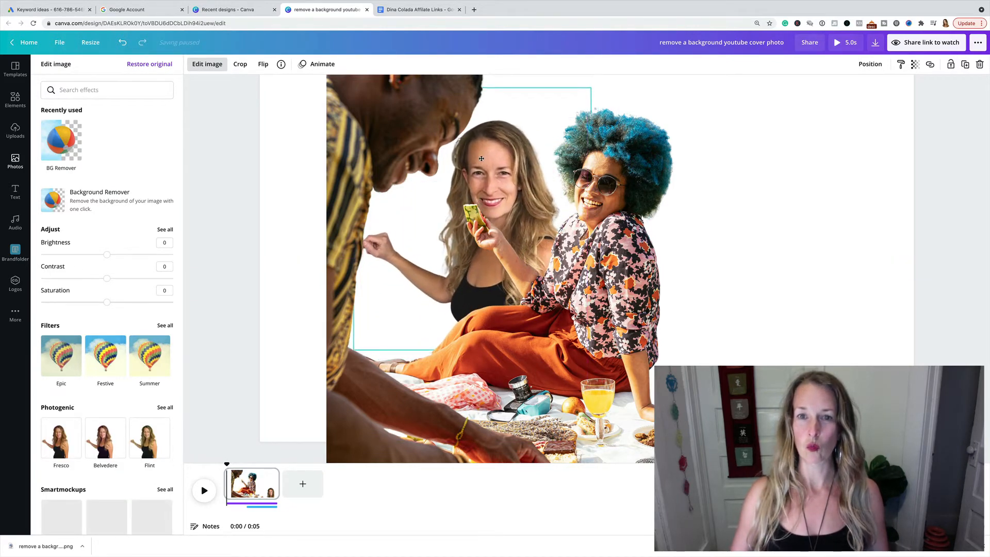
pyautogui.click(823, 156)
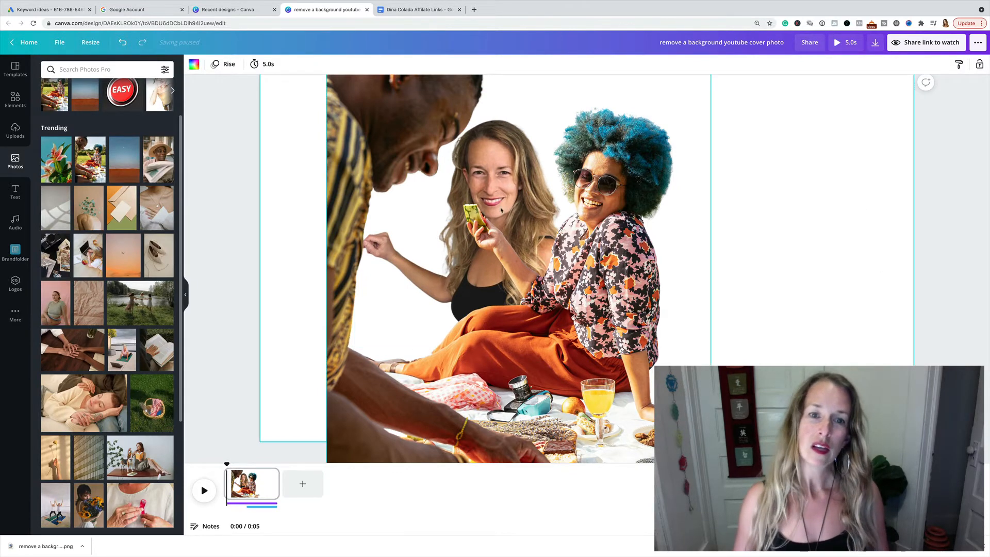
# Step: Nudge the picnic cutout slightly down, and try sending it backward and bringing it forward again
pyautogui.moveTo(500, 198)
pyautogui.mouseDown()
pyautogui.moveTo(516, 184)
pyautogui.moveTo(497, 209)
pyautogui.mouseUp()
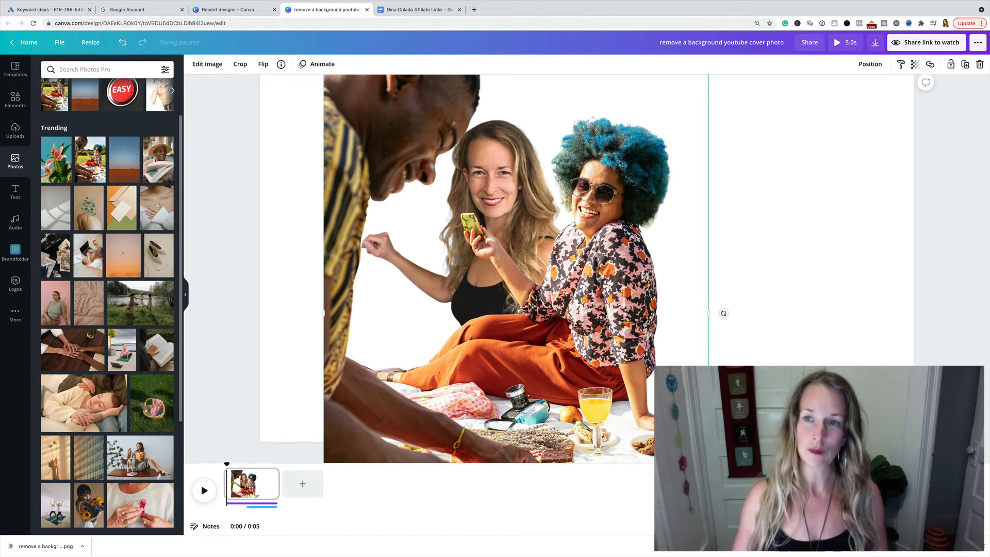
pyautogui.click(871, 64)
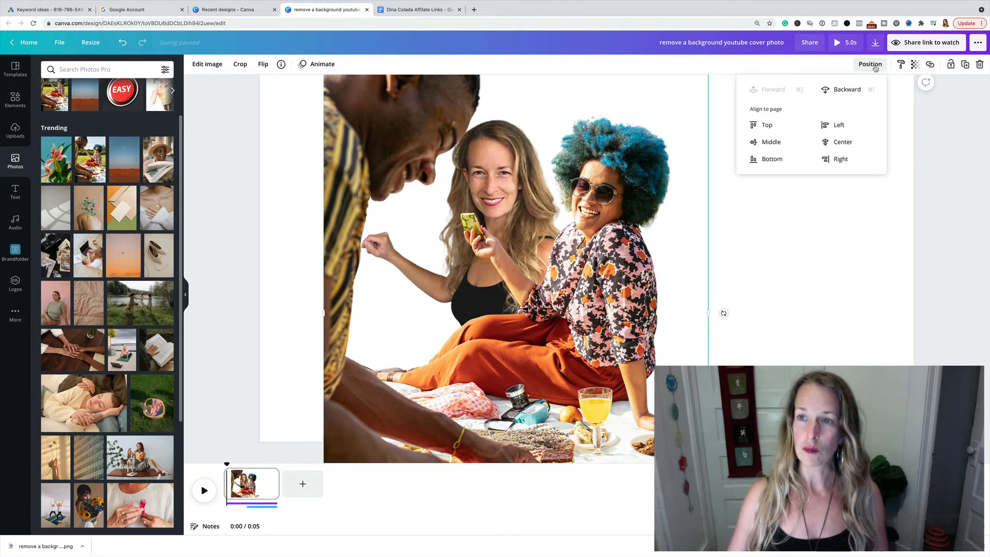
pyautogui.click(843, 89)
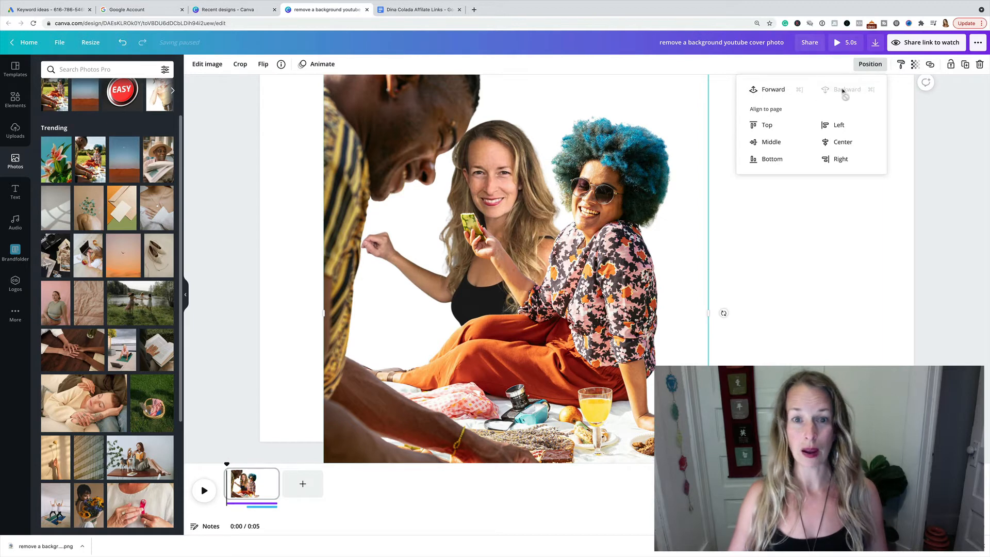
pyautogui.click(774, 91)
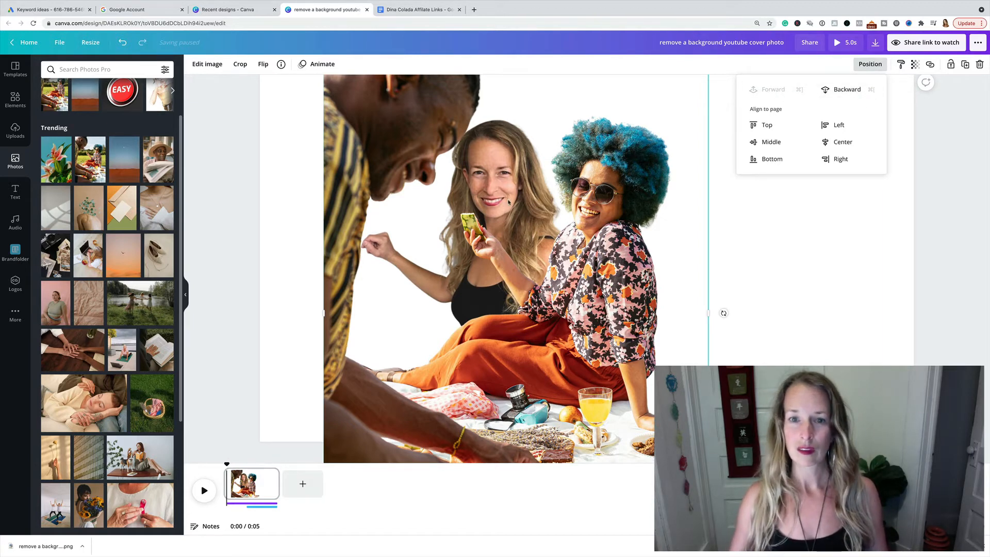
# Step: Move the picnic cutout higher on the page and send it backward behind the cutout portrait
pyautogui.moveTo(532, 224); pyautogui.dragTo(530, 187)
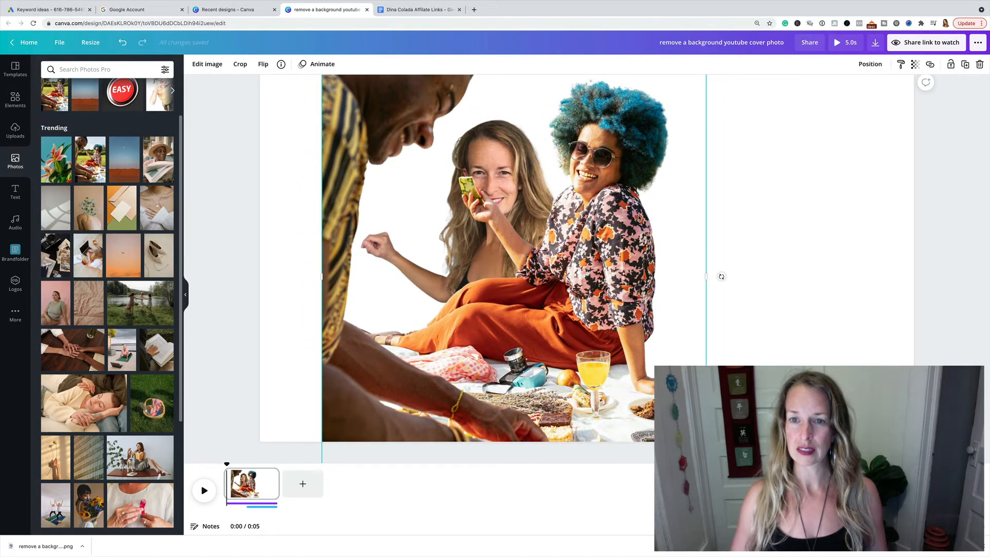
pyautogui.scroll(1, 780, 216)
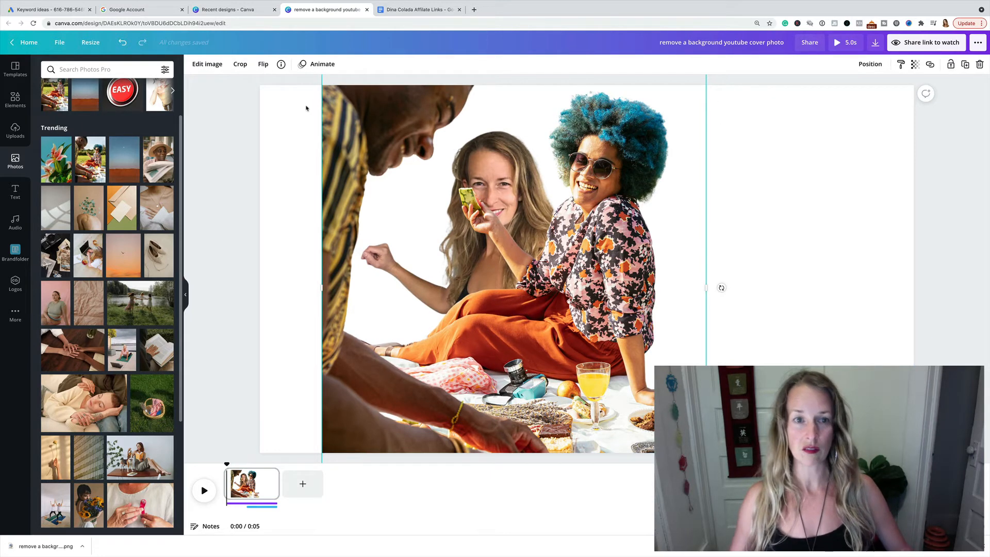
pyautogui.click(870, 64)
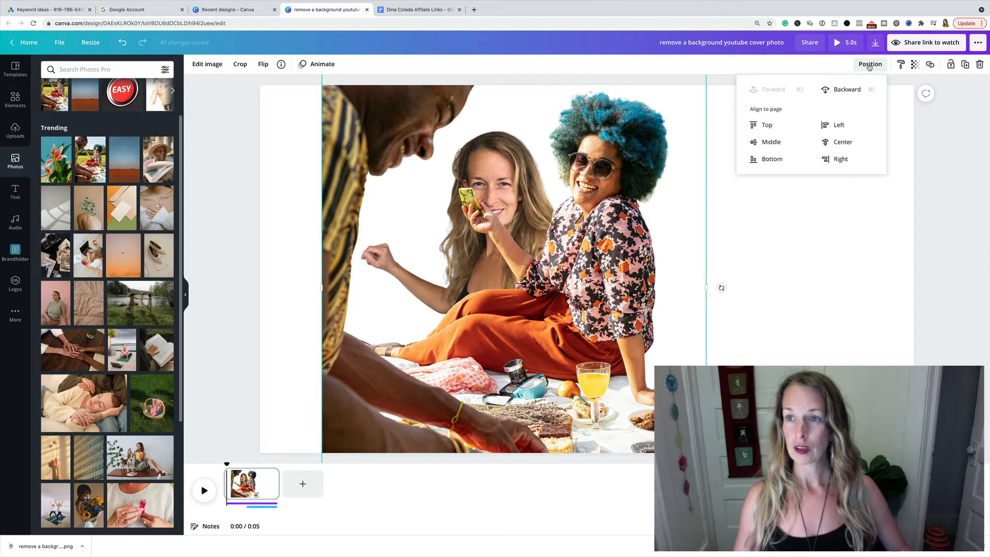
pyautogui.click(848, 90)
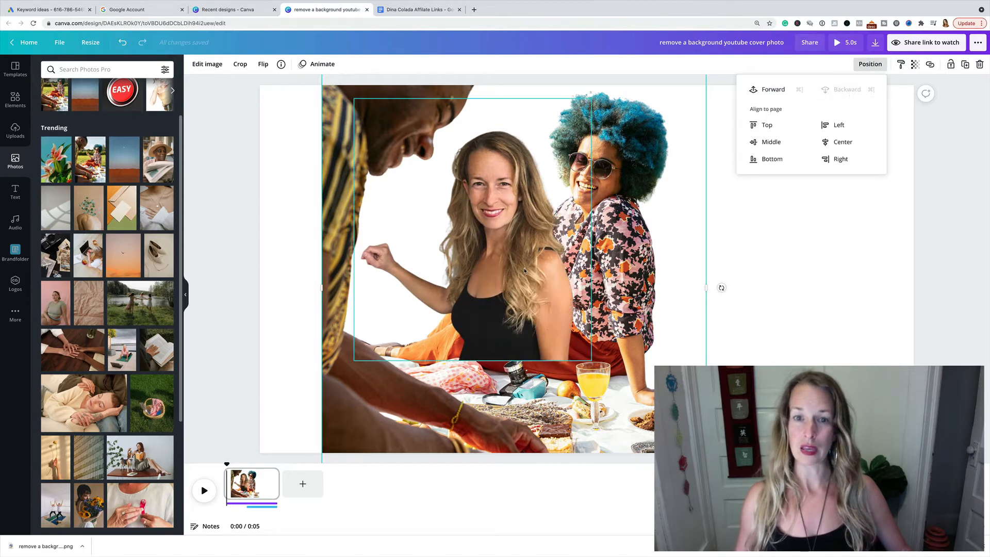
# Step: Move the cutout portrait to the lower right of the picnic scene and delete the picnic cutout
pyautogui.moveTo(495, 232); pyautogui.dragTo(725, 335)
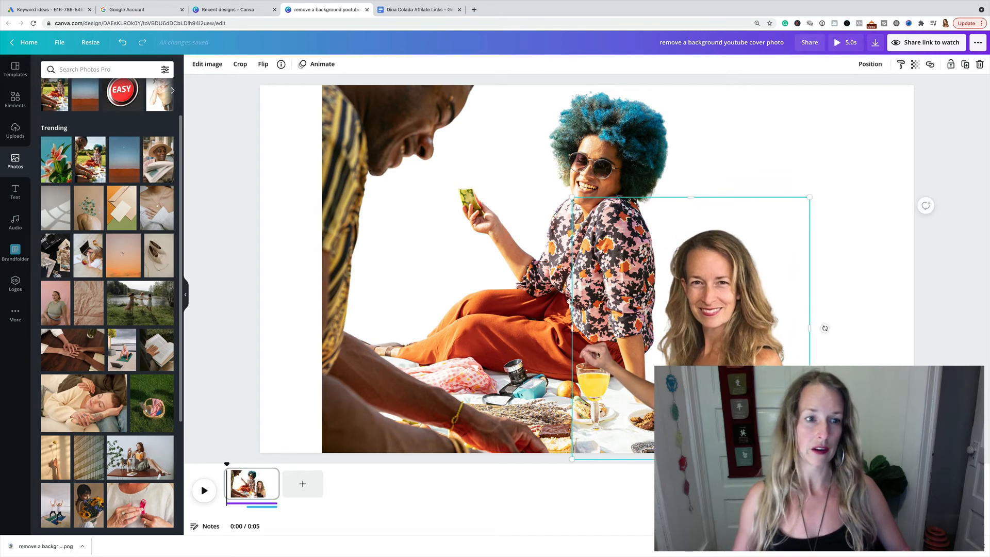
pyautogui.click(513, 157)
pyautogui.press('Delete')
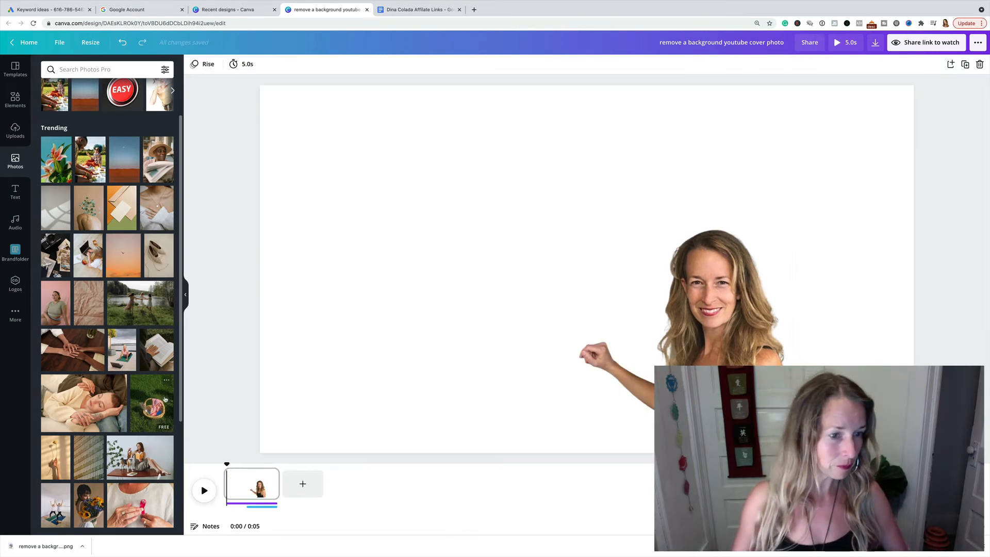
# Step: Add the trending stock photo of three women dancing by a lake and enlarge it to cover the page
pyautogui.click(130, 308)
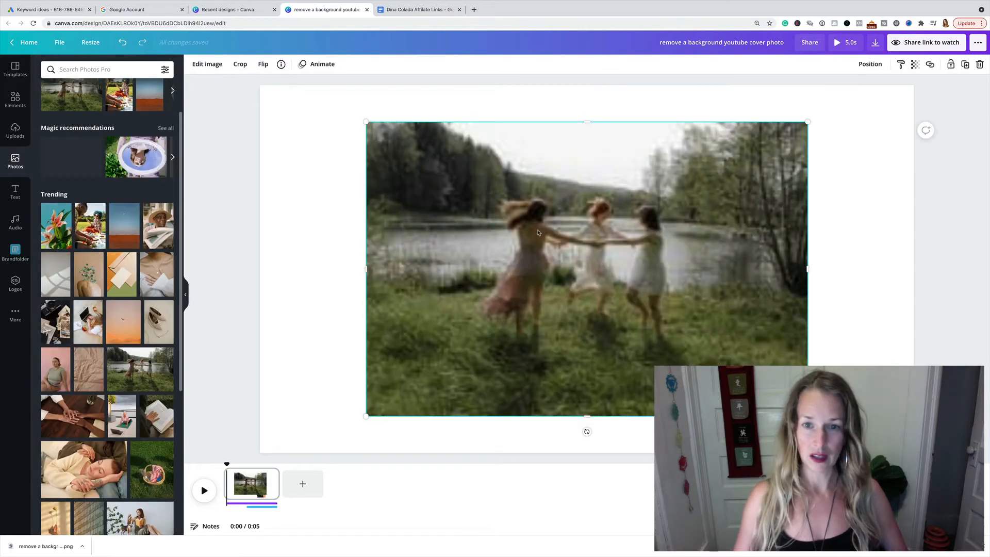
pyautogui.moveTo(449, 208); pyautogui.dragTo(428, 190)
pyautogui.moveTo(706, 379); pyautogui.dragTo(924, 525)
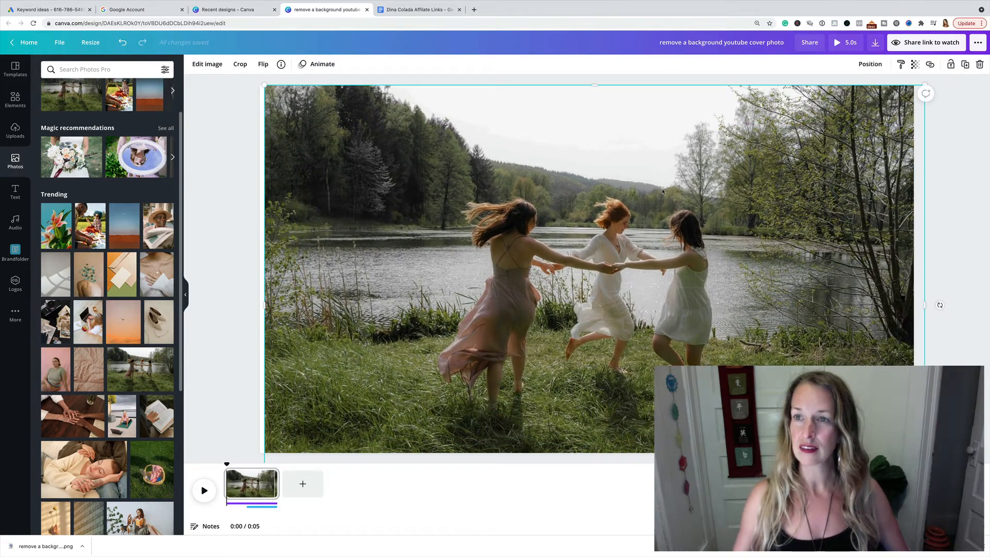
# Step: Send the lake photo backward behind the cutout portrait and move the portrait toward the photo's right side
pyautogui.click(867, 64)
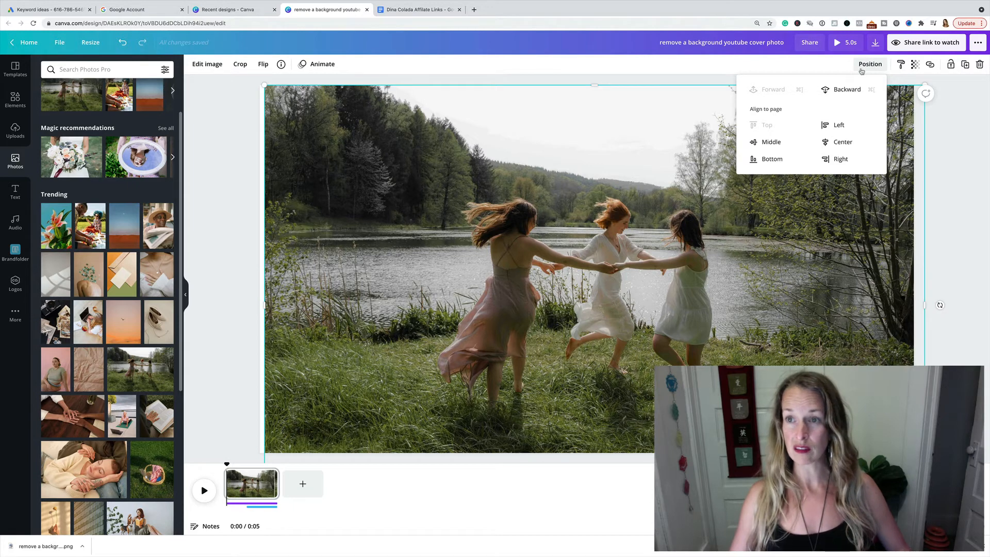
pyautogui.click(840, 90)
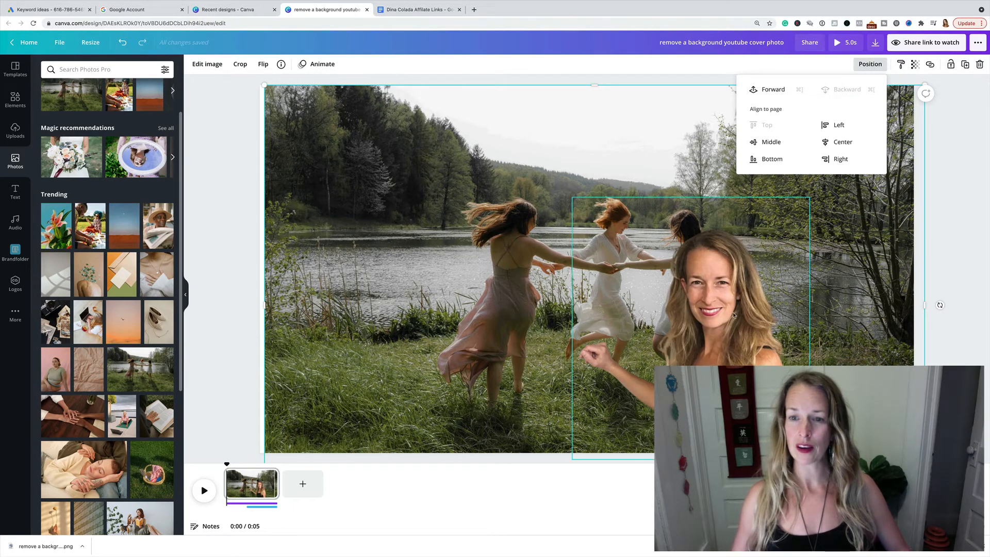
pyautogui.click(734, 315)
pyautogui.moveTo(735, 315); pyautogui.dragTo(814, 299)
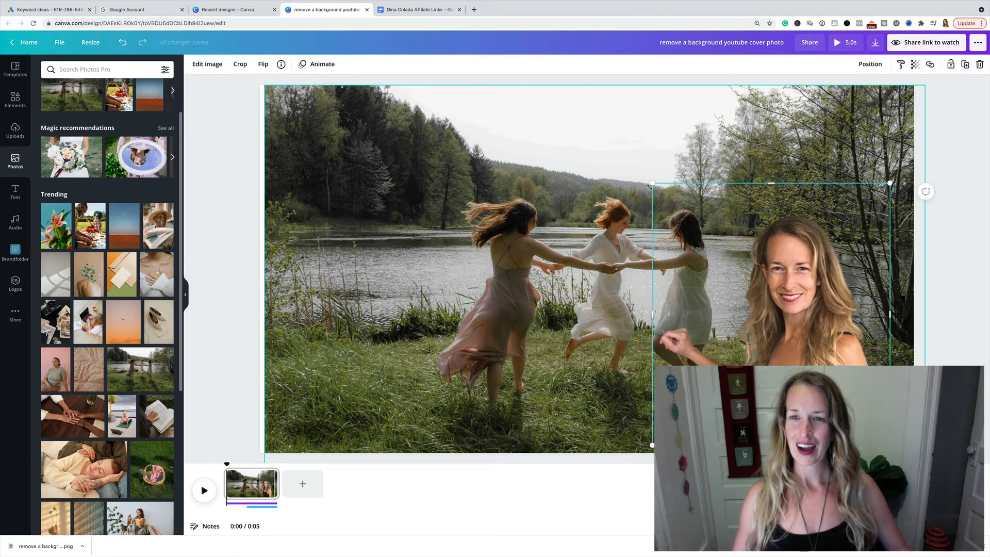
# Step: Shrink the cutout portrait and place it on the grass at the page's bottom edge, below the dancing women
pyautogui.moveTo(649, 186); pyautogui.dragTo(773, 274)
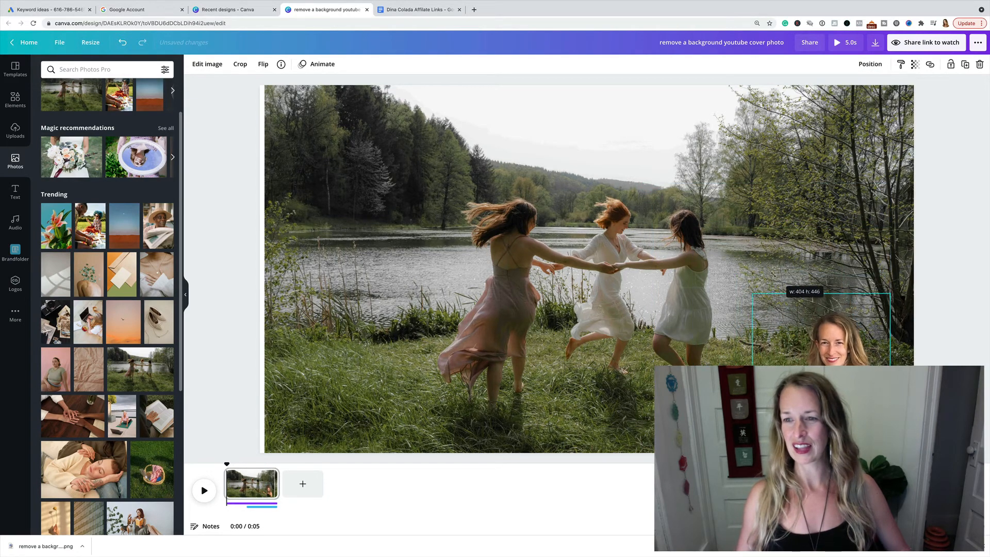
pyautogui.moveTo(820, 330); pyautogui.dragTo(751, 353)
pyautogui.moveTo(766, 385); pyautogui.dragTo(605, 385)
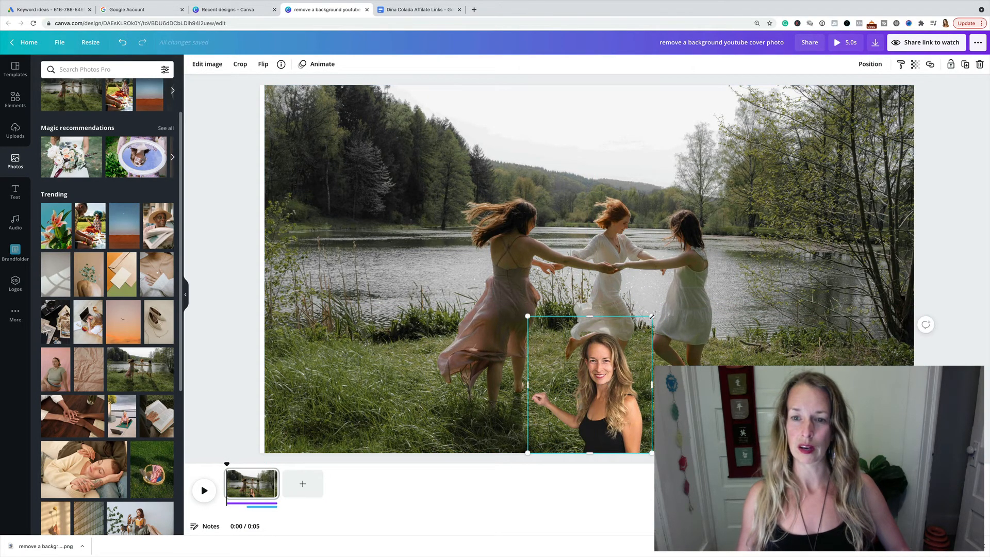
pyautogui.moveTo(650, 316); pyautogui.dragTo(660, 305)
pyautogui.click(760, 228)
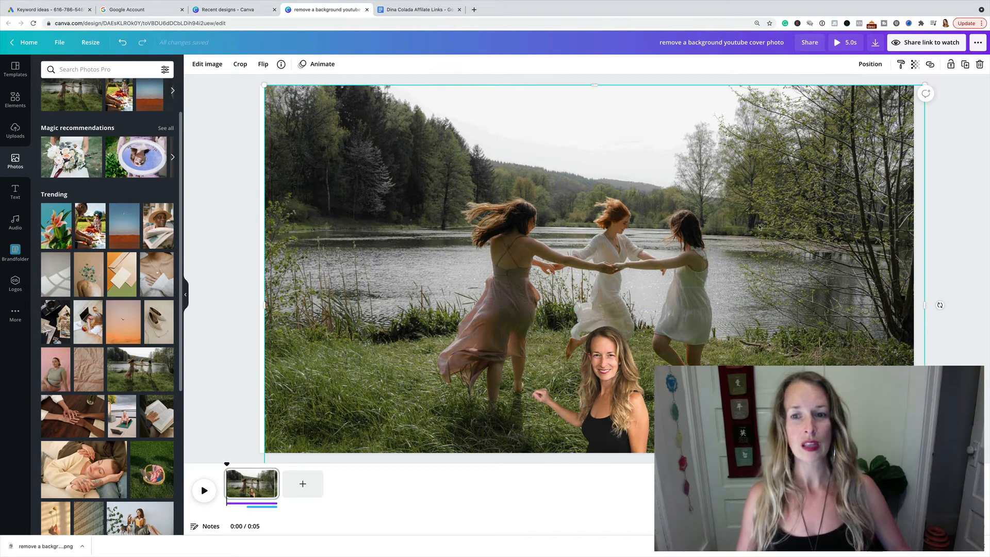
# Step: Enlarge the cutout portrait and place it against the right edge of the lake scene
pyautogui.moveTo(629, 395); pyautogui.dragTo(826, 207)
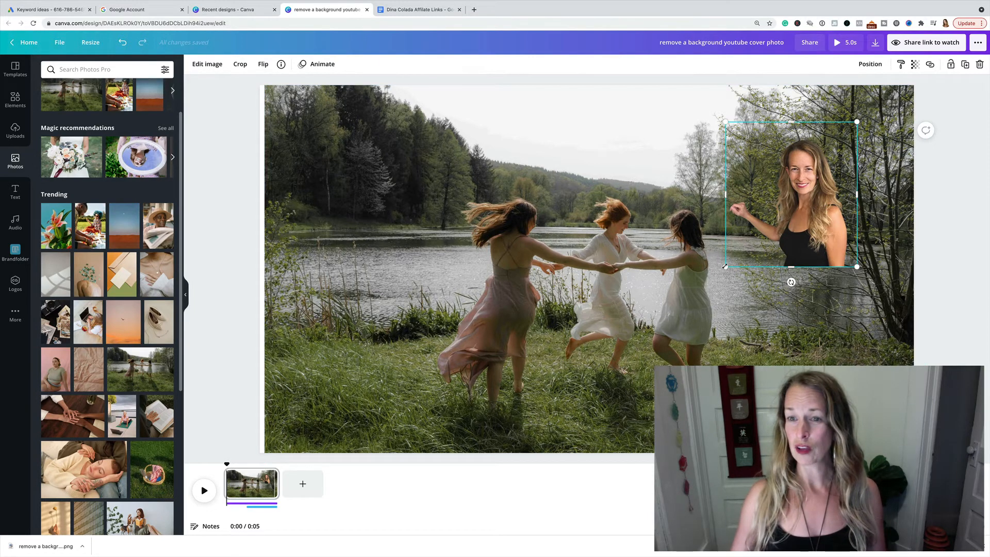
pyautogui.moveTo(725, 267); pyautogui.dragTo(675, 323)
pyautogui.moveTo(823, 289); pyautogui.dragTo(880, 411)
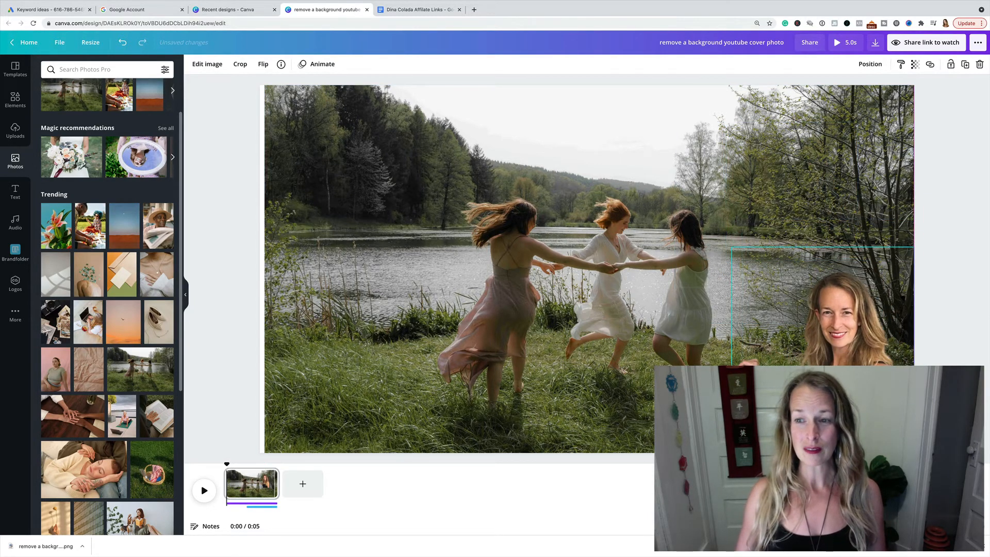
pyautogui.click(834, 208)
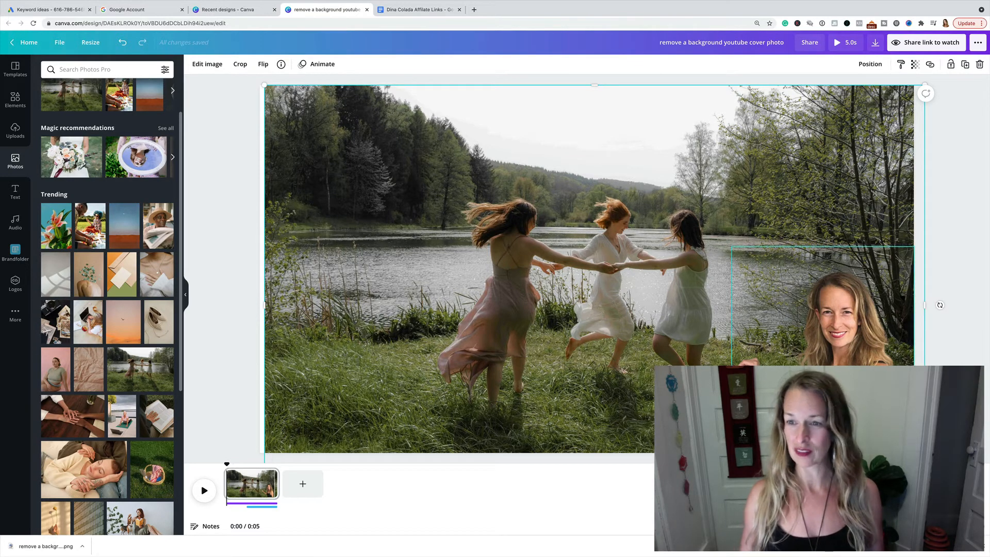
pyautogui.moveTo(848, 404); pyautogui.dragTo(848, 413)
pyautogui.moveTo(807, 278); pyautogui.dragTo(886, 215)
pyautogui.click(668, 135)
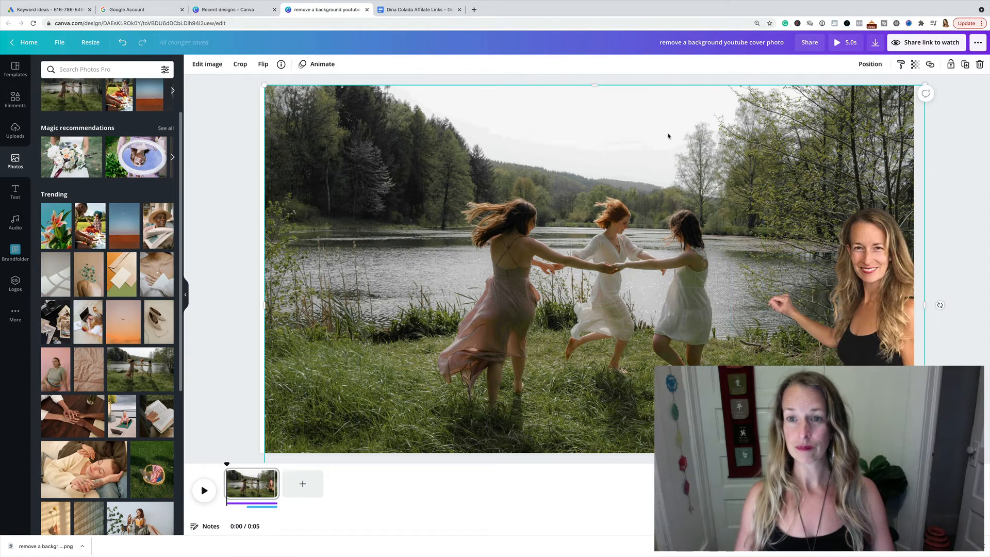
# Step: Delete the lake photo and enlarge the cutout portrait to fill the page height near the middle of the page
pyautogui.press('Delete')
pyautogui.moveTo(845, 256); pyautogui.dragTo(591, 229)
pyautogui.moveTo(510, 148); pyautogui.dragTo(326, 90)
pyautogui.moveTo(691, 347); pyautogui.dragTo(774, 437)
pyautogui.moveTo(649, 252); pyautogui.dragTo(642, 275)
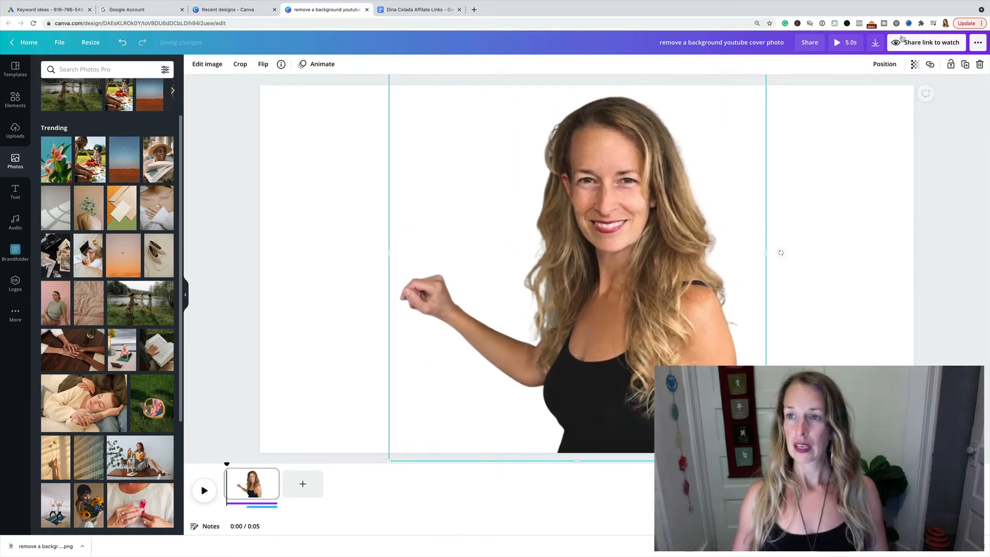
# Step: Open the design's download settings and set the file type to JPG
pyautogui.click(876, 43)
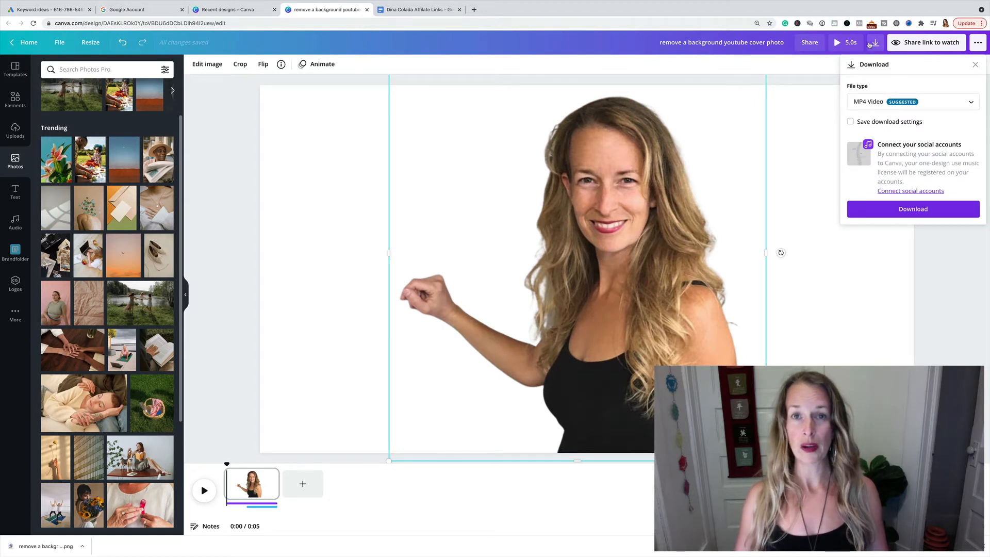
pyautogui.click(967, 107)
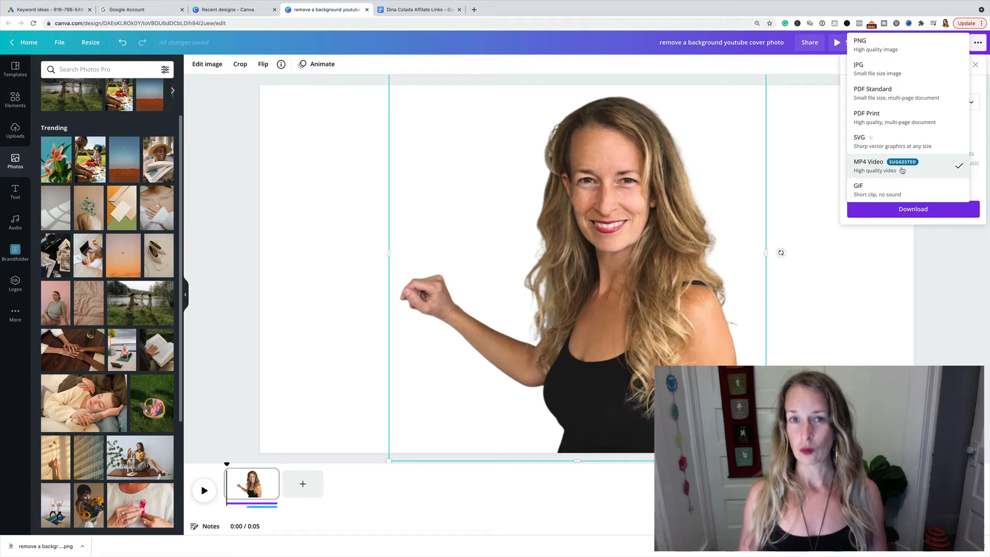
pyautogui.click(892, 69)
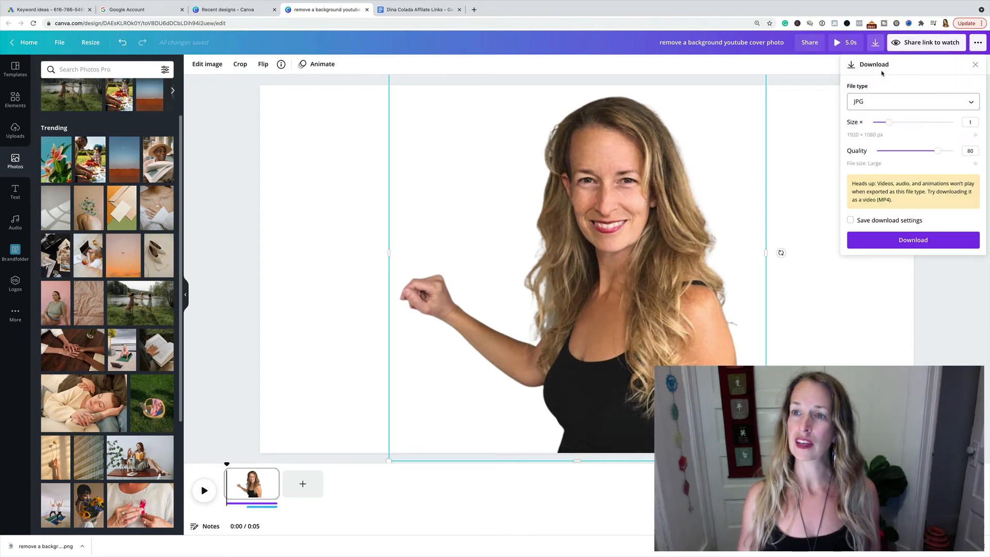
# Step: Download the design as a JPG and open the downloaded file
pyautogui.click(913, 240)
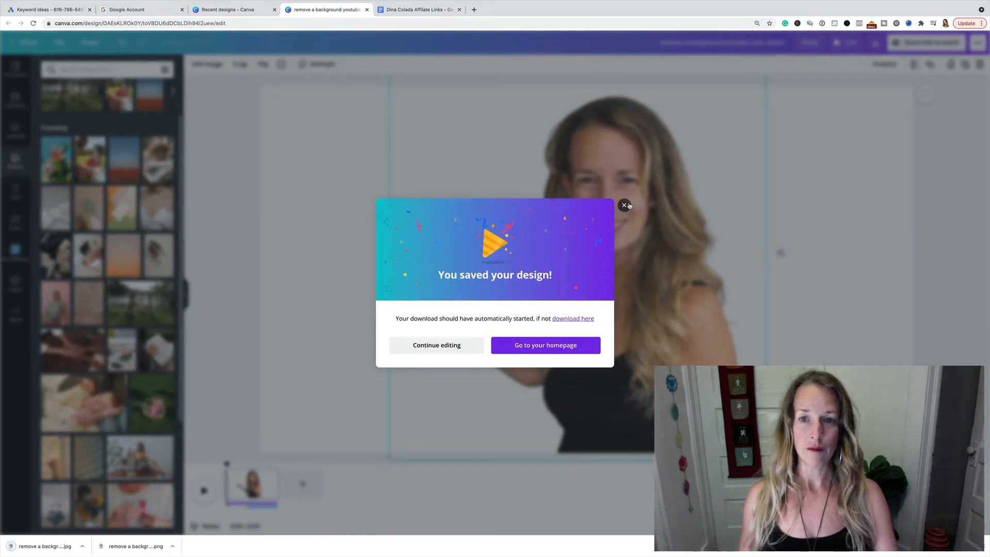
pyautogui.click(625, 205)
pyautogui.click(51, 547)
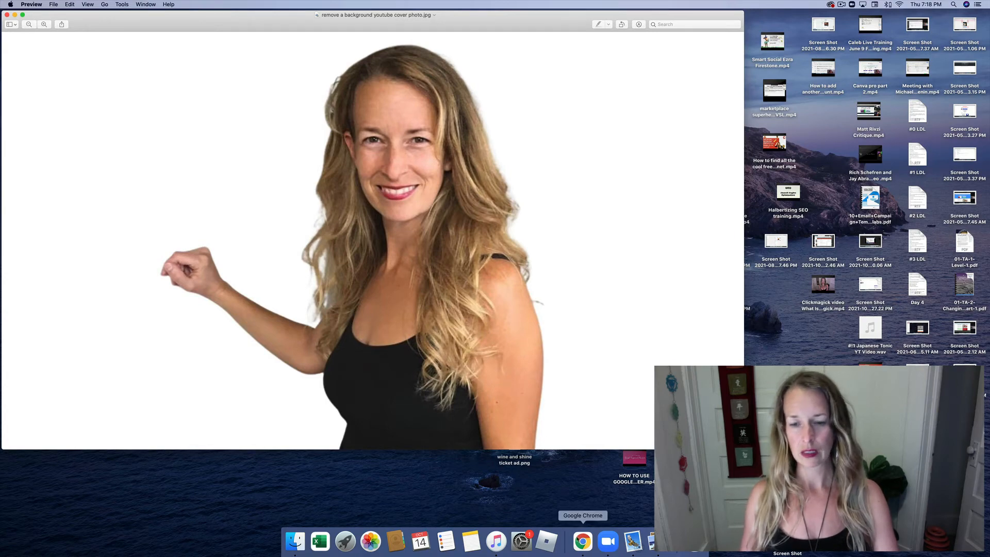
# Step: Switch back to the design in Chrome and download it as a PNG with a transparent background
pyautogui.click(583, 540)
pyautogui.click(313, 255)
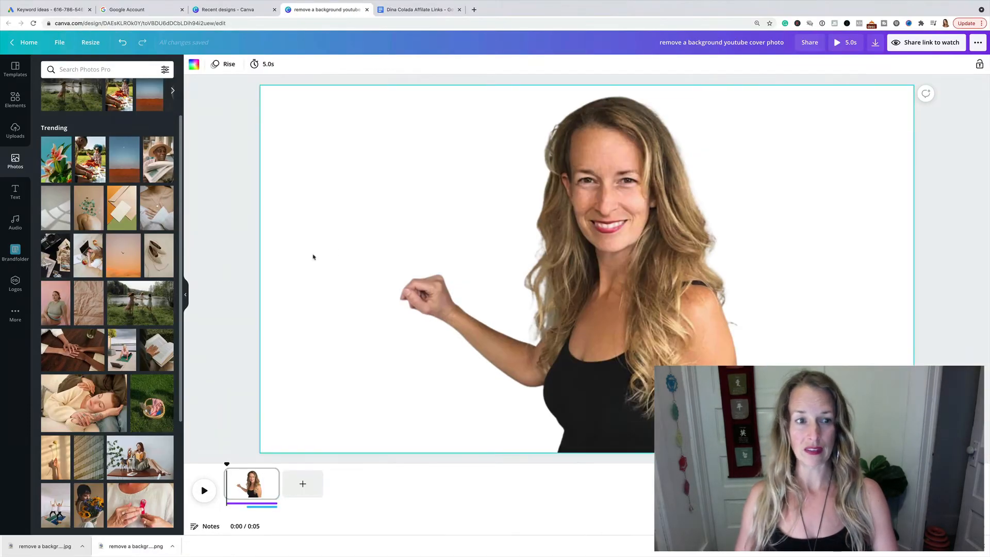
pyautogui.click(879, 45)
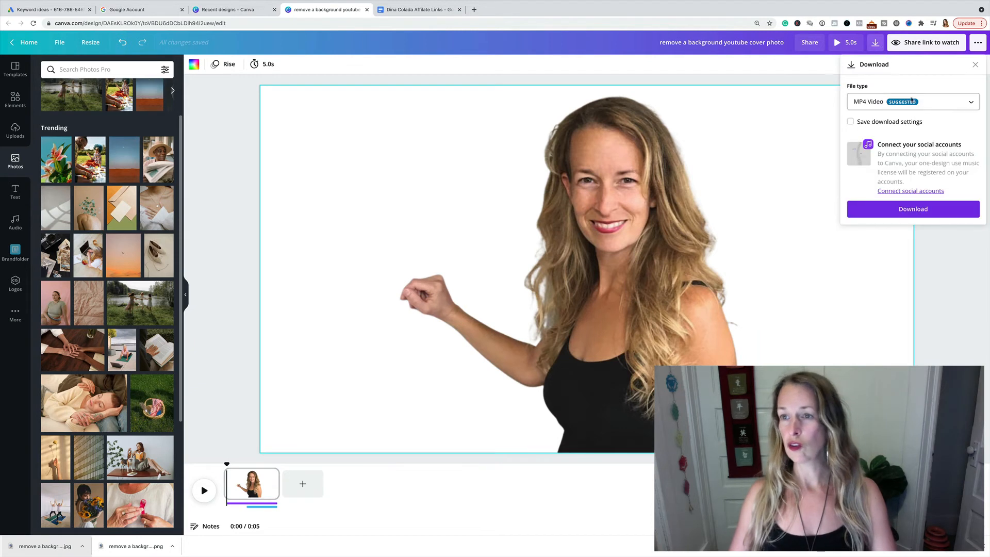
pyautogui.click(741, 82)
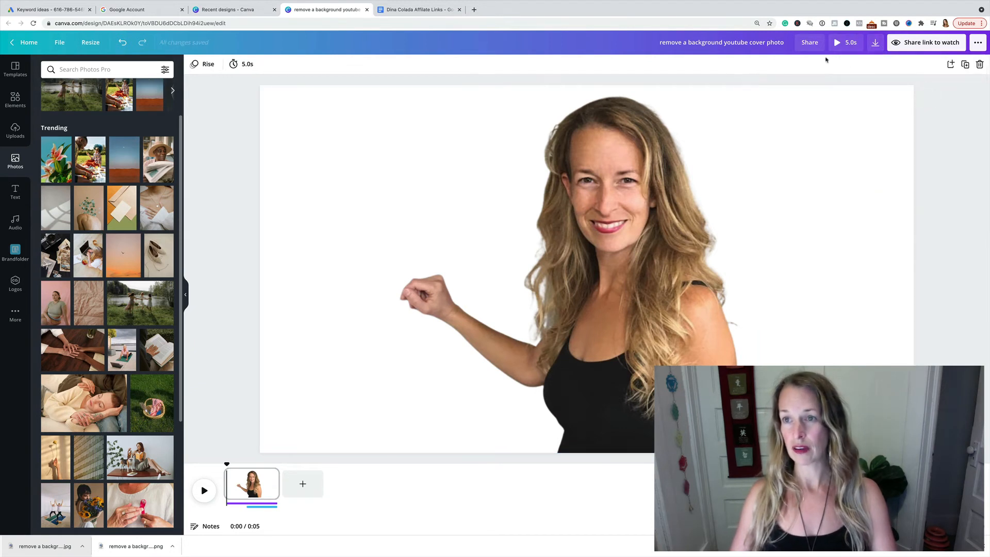
pyautogui.click(875, 45)
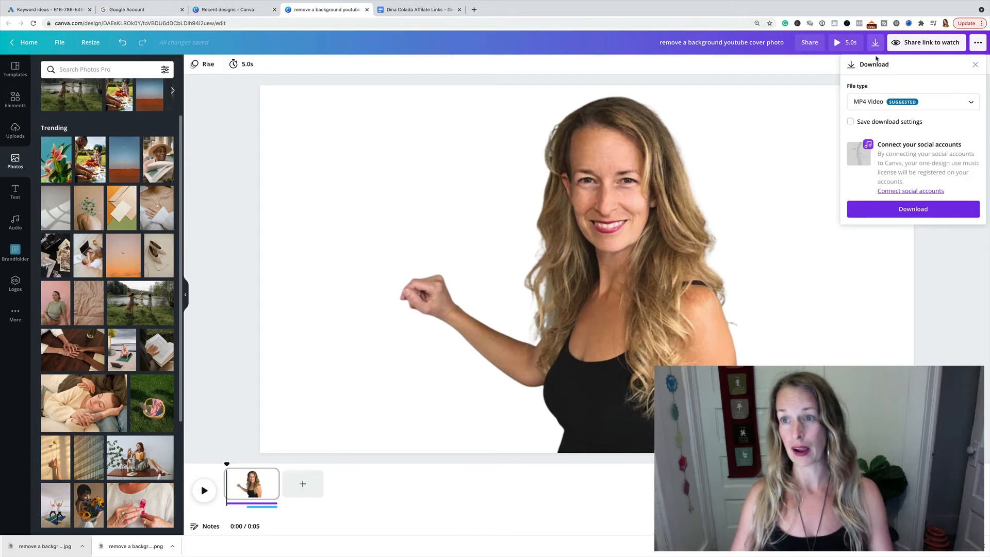
pyautogui.click(951, 102)
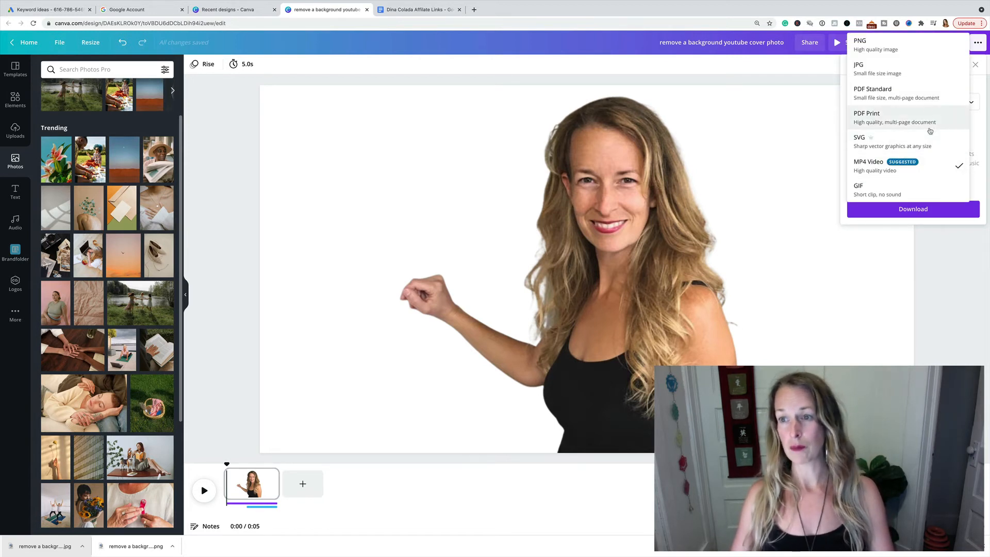
pyautogui.click(875, 50)
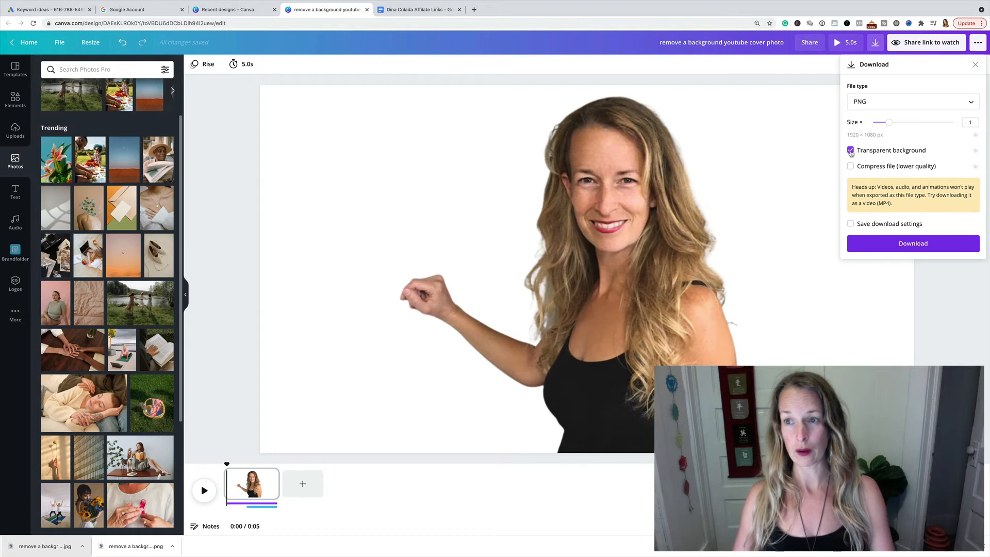
pyautogui.click(900, 245)
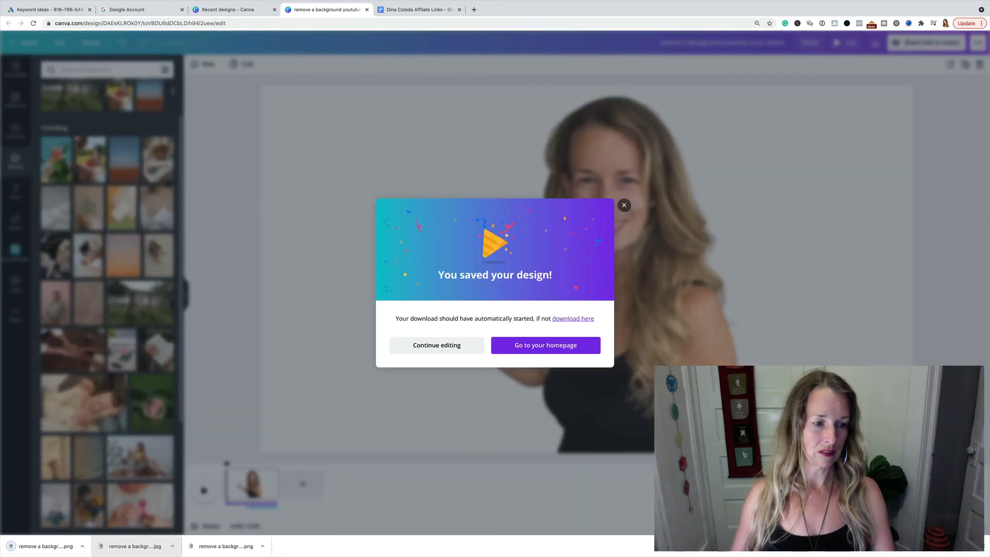
# Step: Open the downloaded transparent PNG and view it alternately with the JPG version
pyautogui.click(45, 546)
pyautogui.moveTo(638, 206); pyautogui.dragTo(626, 192)
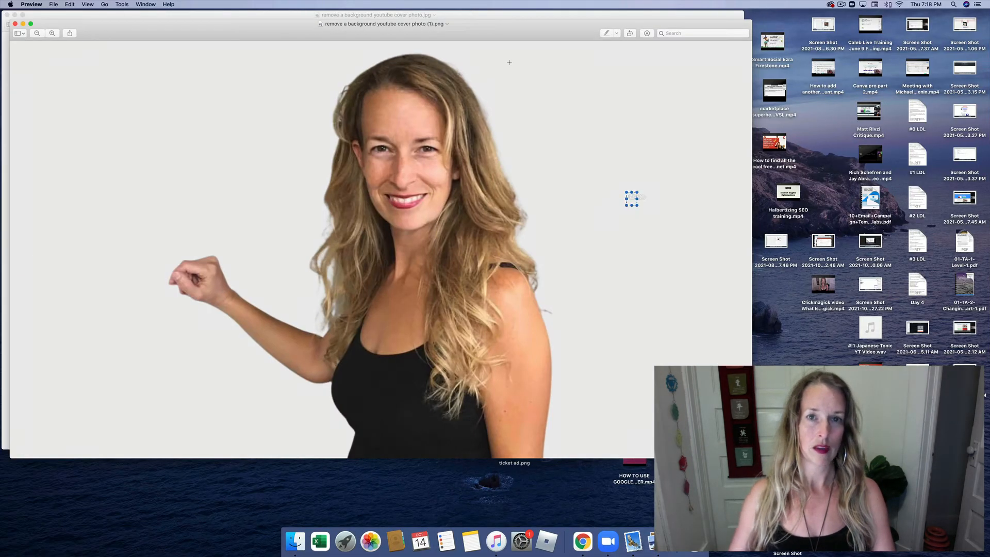
pyautogui.moveTo(478, 22)
pyautogui.mouseDown()
pyautogui.moveTo(665, 95)
pyautogui.moveTo(655, 98)
pyautogui.mouseUp()
pyautogui.click(484, 61)
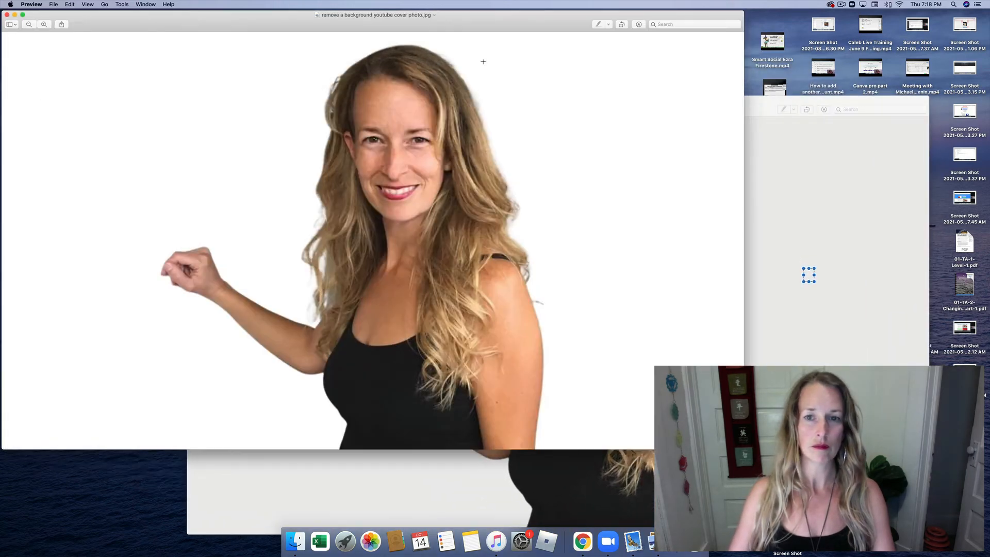
pyautogui.click(857, 144)
pyautogui.moveTo(386, 101); pyautogui.dragTo(465, 17)
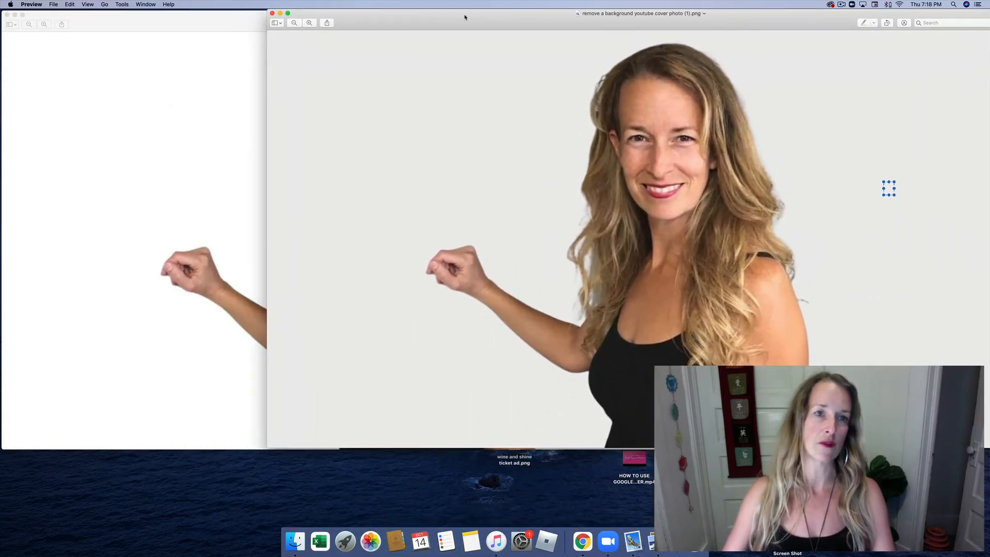
# Step: Resize the JPG and PNG preview windows and arrange them side by side
pyautogui.moveTo(267, 11); pyautogui.dragTo(581, 17)
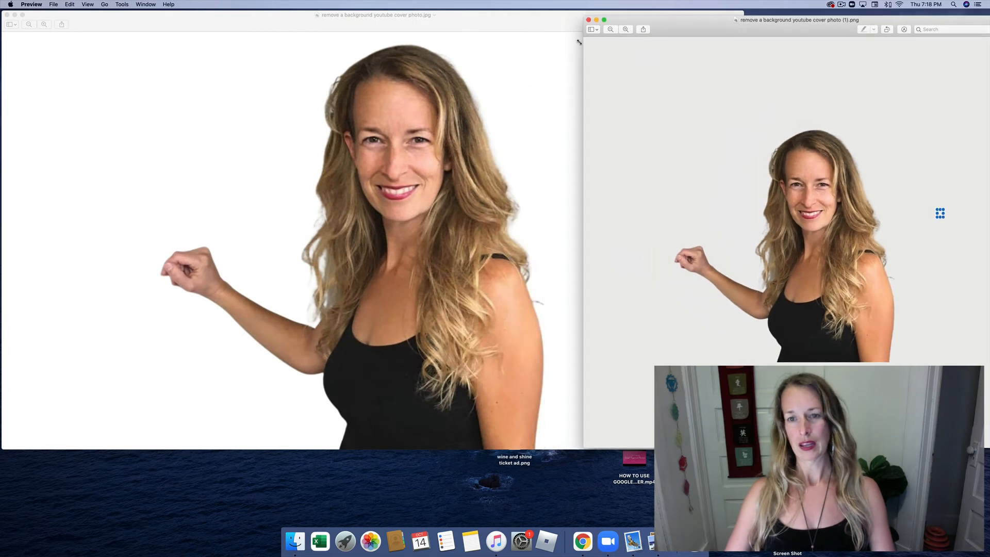
pyautogui.click(528, 37)
pyautogui.moveTo(744, 13); pyautogui.dragTo(553, 12)
pyautogui.click(665, 97)
pyautogui.moveTo(715, 21); pyautogui.dragTo(665, 14)
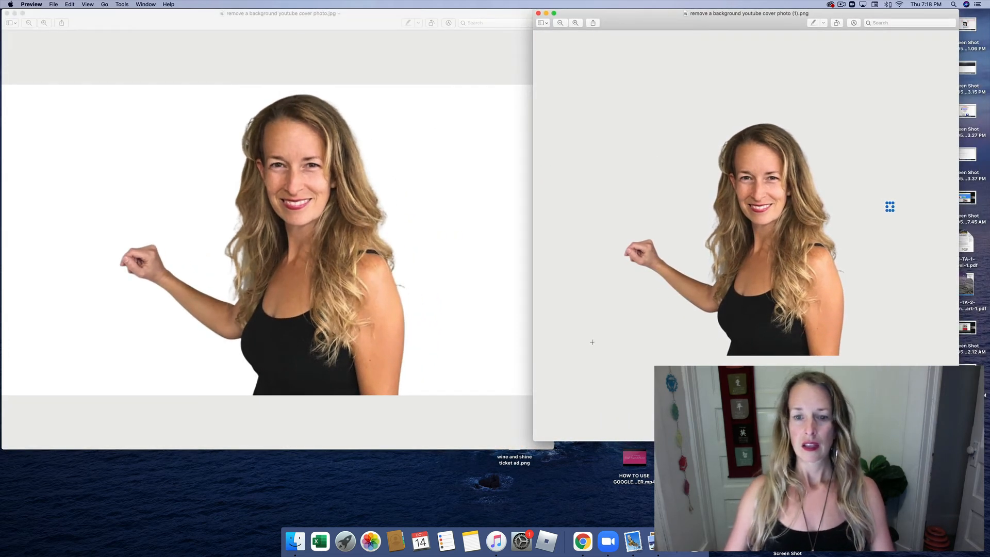
pyautogui.moveTo(535, 437); pyautogui.dragTo(494, 458)
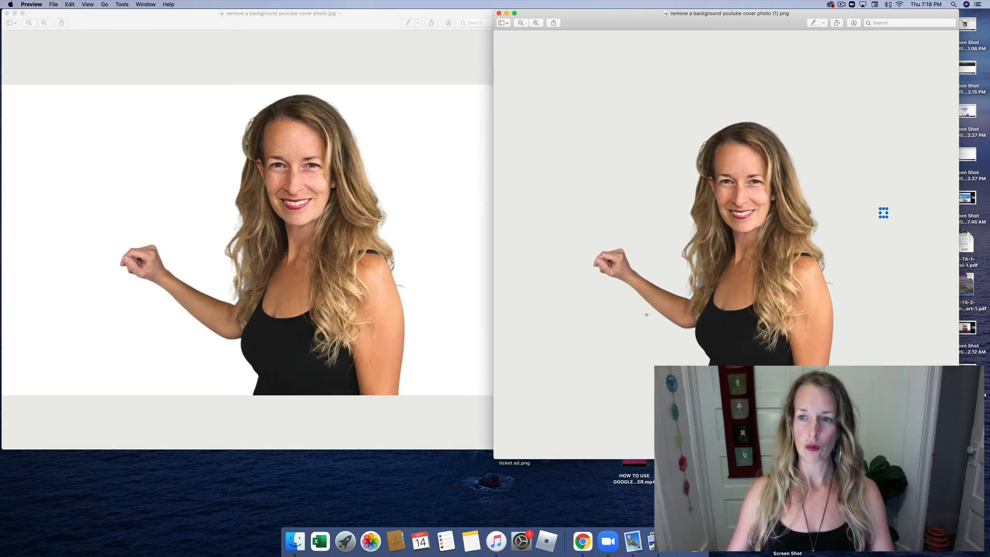
# Step: Compare the backgrounds of the JPG and PNG versions in their preview windows, then return to the design in Chrome
pyautogui.click(398, 132)
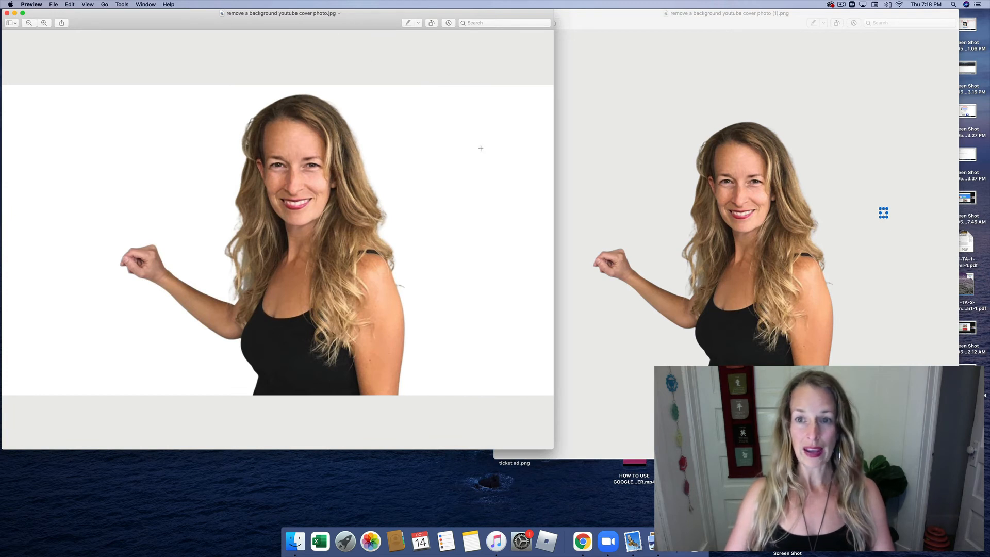
pyautogui.click(624, 43)
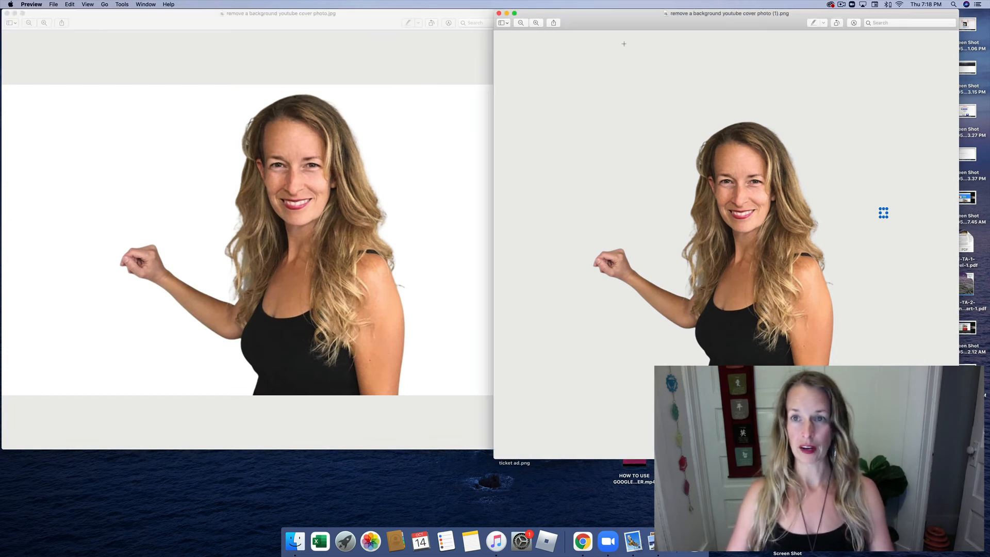
pyautogui.moveTo(494, 69); pyautogui.dragTo(224, 70)
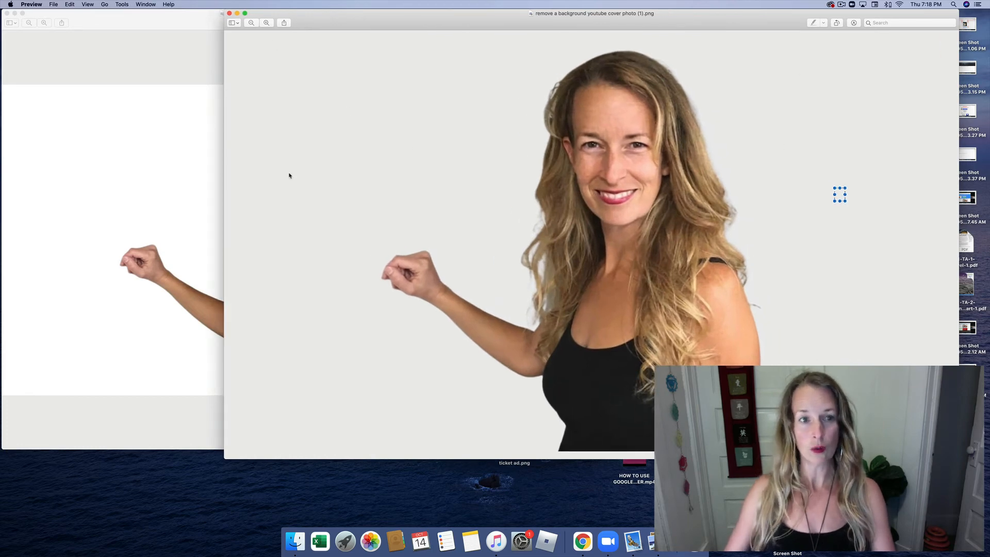
pyautogui.moveTo(221, 159); pyautogui.dragTo(566, 152)
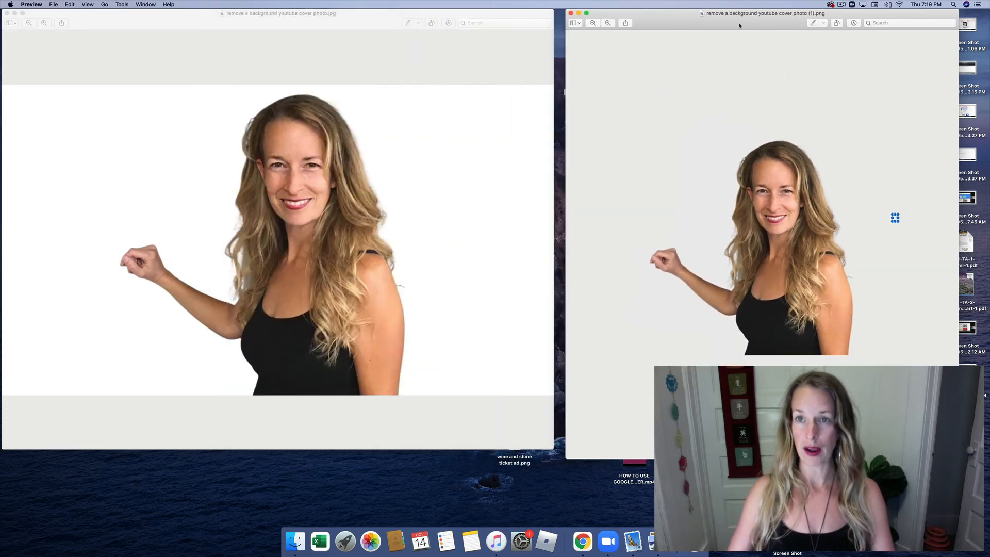
pyautogui.moveTo(650, 21); pyautogui.dragTo(639, 22)
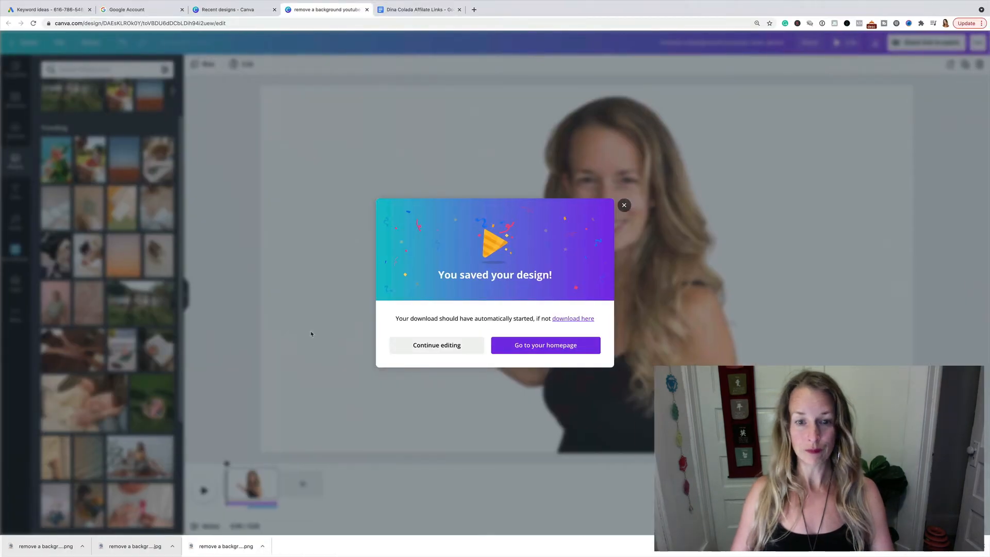
# Step: Add the stock photo of the reclining woman in a cream sweater and enlarge it to cover most of the page
pyautogui.click(624, 205)
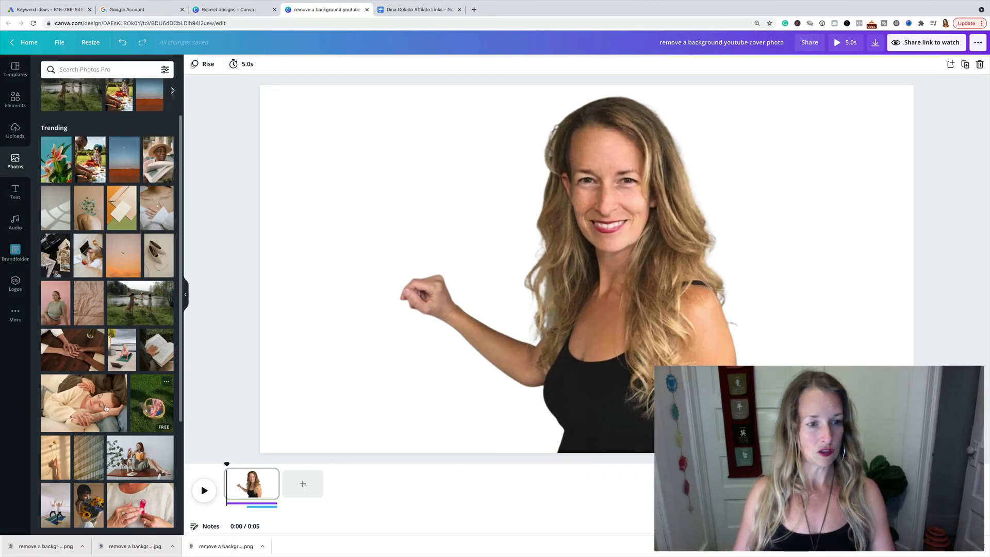
pyautogui.click(111, 410)
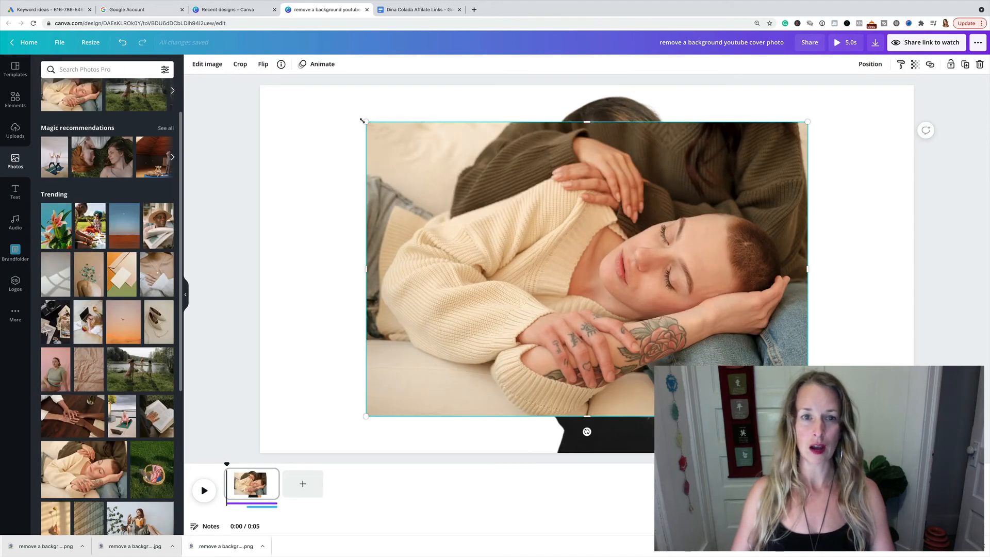
pyautogui.moveTo(303, 103); pyautogui.dragTo(279, 64)
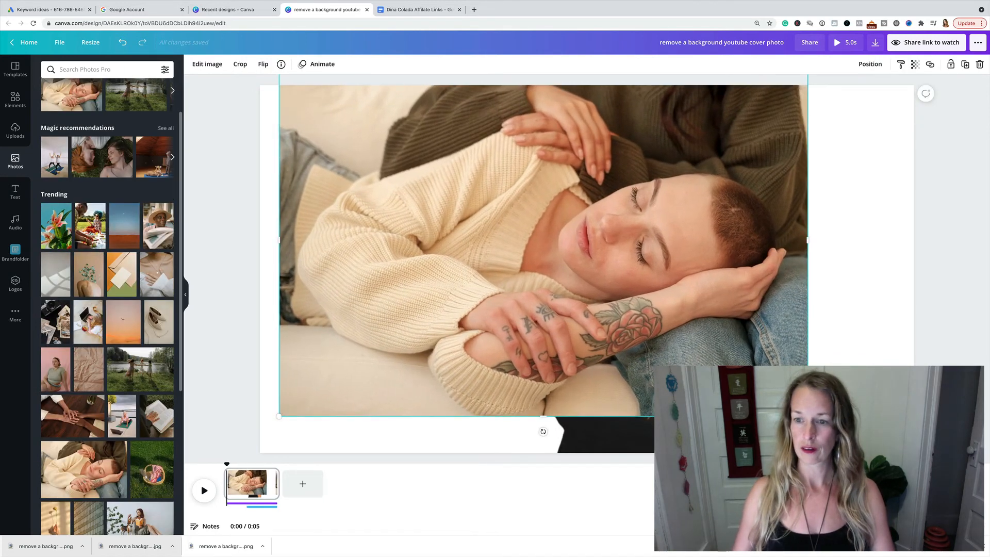
pyautogui.moveTo(808, 416)
pyautogui.mouseDown()
pyautogui.moveTo(918, 490)
pyautogui.moveTo(808, 421)
pyautogui.mouseUp()
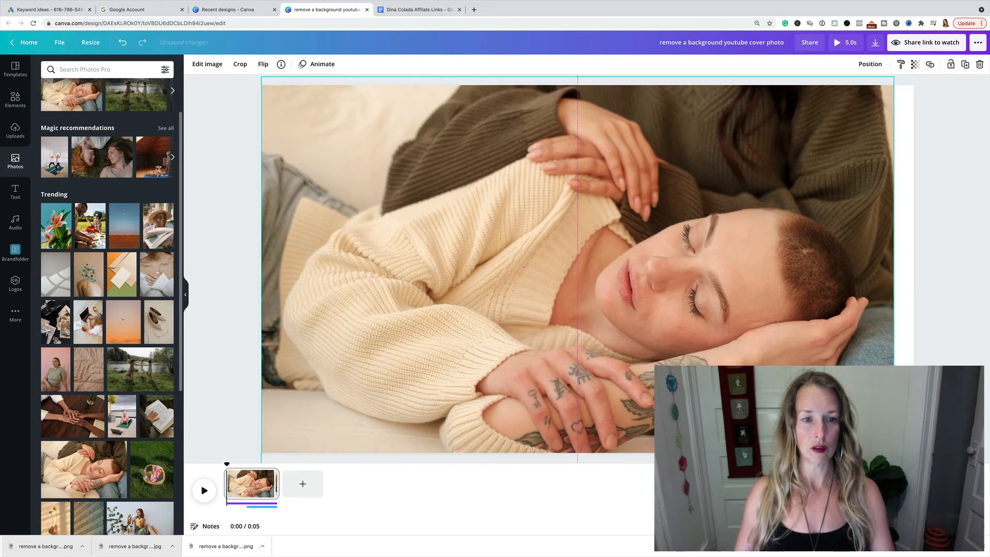
# Step: Upload the transparent PNG "remove a background youtube cover photo (1).png" from Downloads to the design's media
pyautogui.click(15, 131)
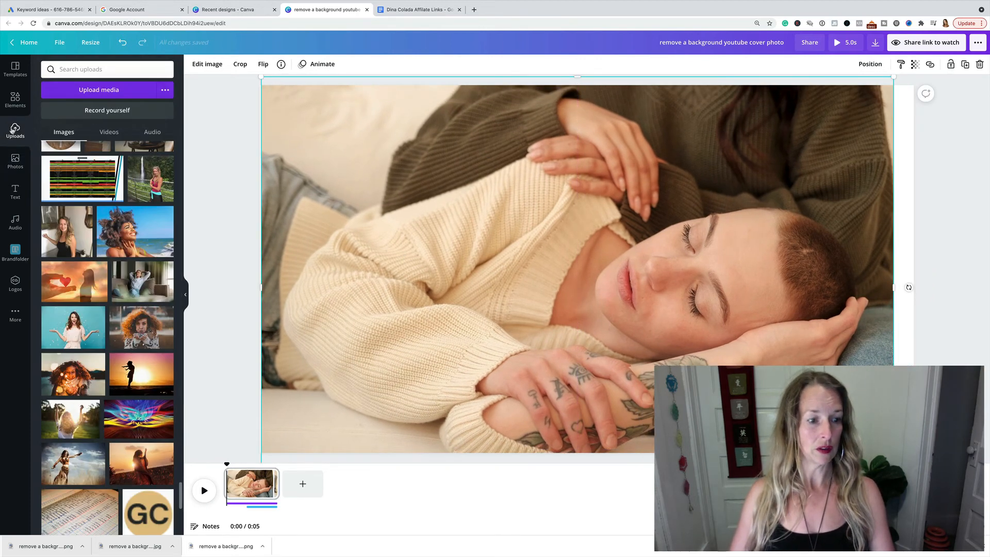
pyautogui.click(114, 93)
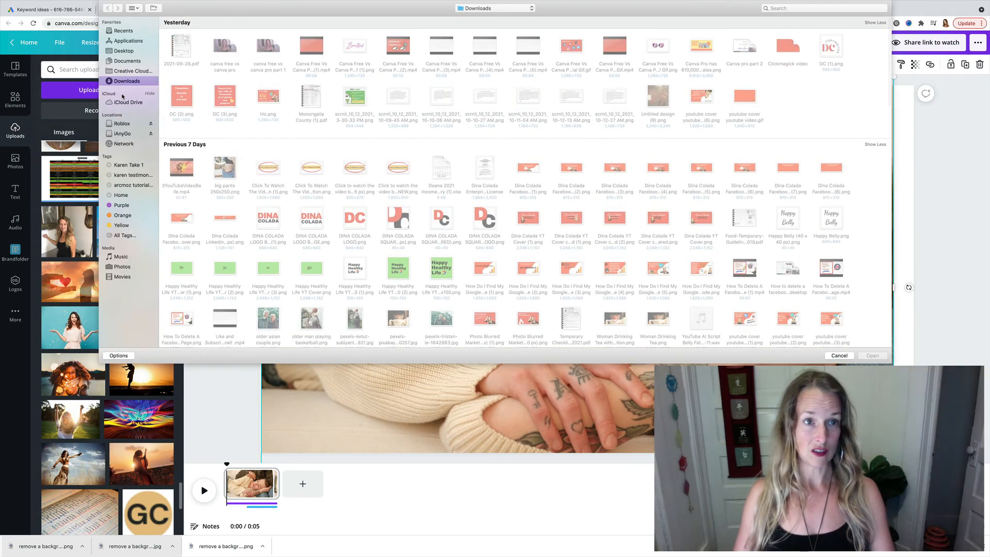
pyautogui.scroll(-20, 299, 250)
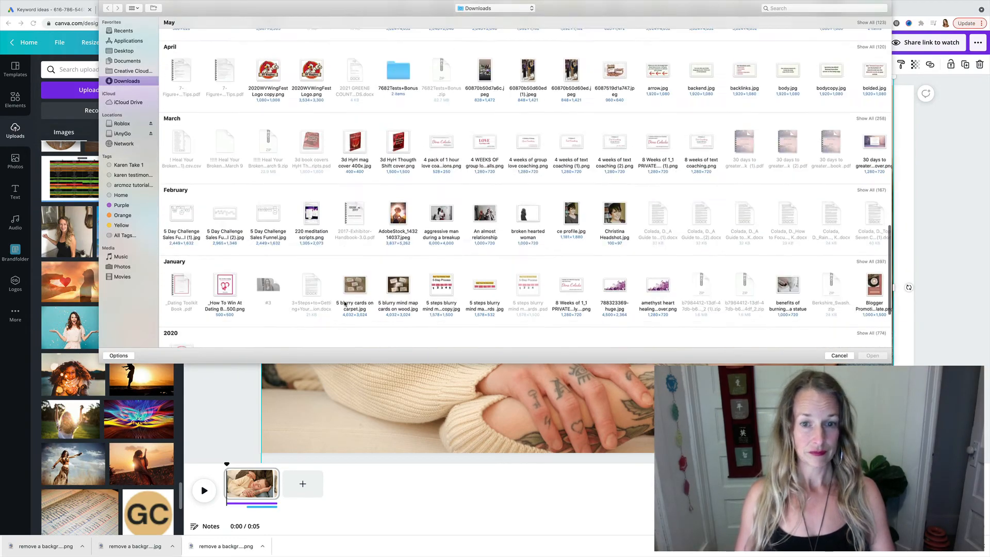
pyautogui.hscroll(10, 678, 315)
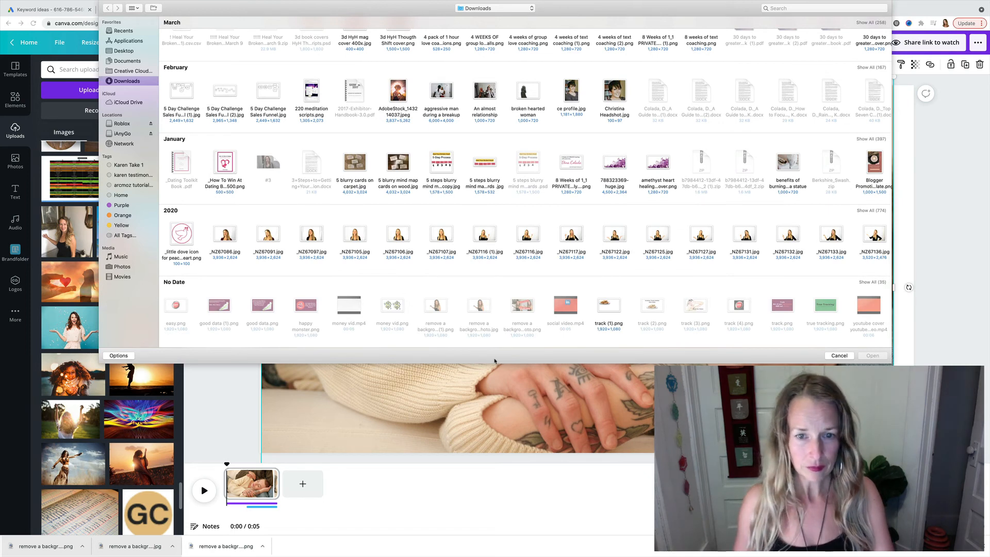
pyautogui.doubleClick(434, 307)
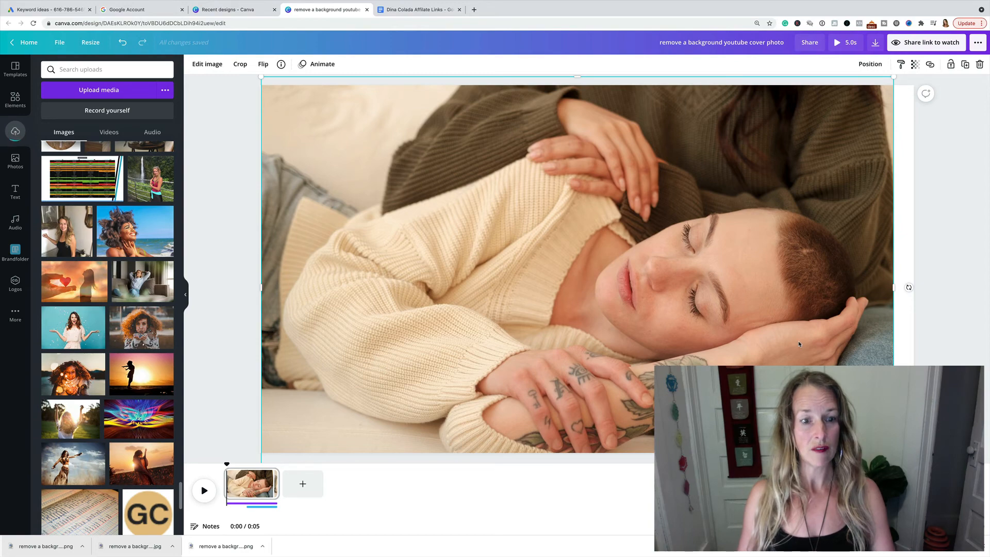
# Step: Add the uploaded cutout portrait to the page and move it to the photo's lower-right corner
pyautogui.scroll(15, 122, 195)
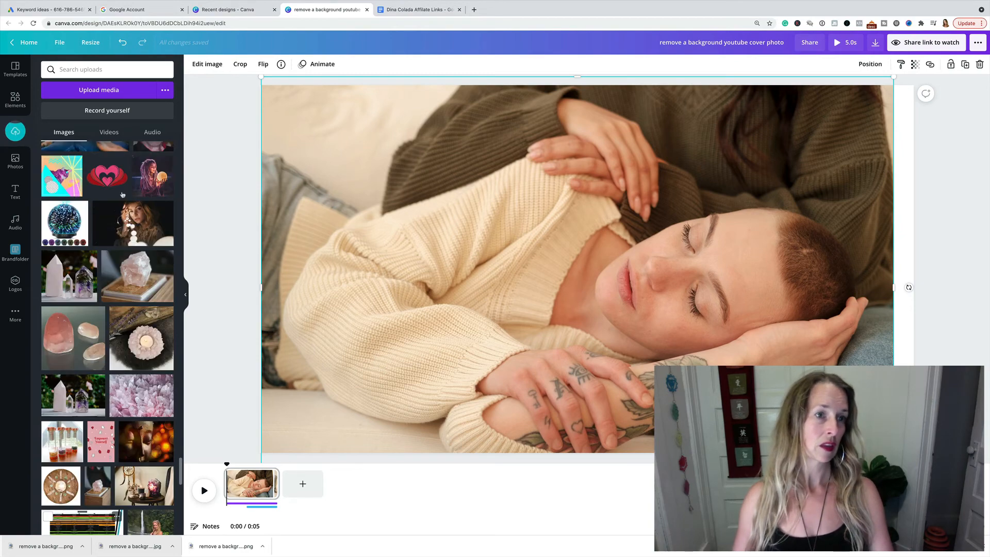
pyautogui.scroll(10, 123, 194)
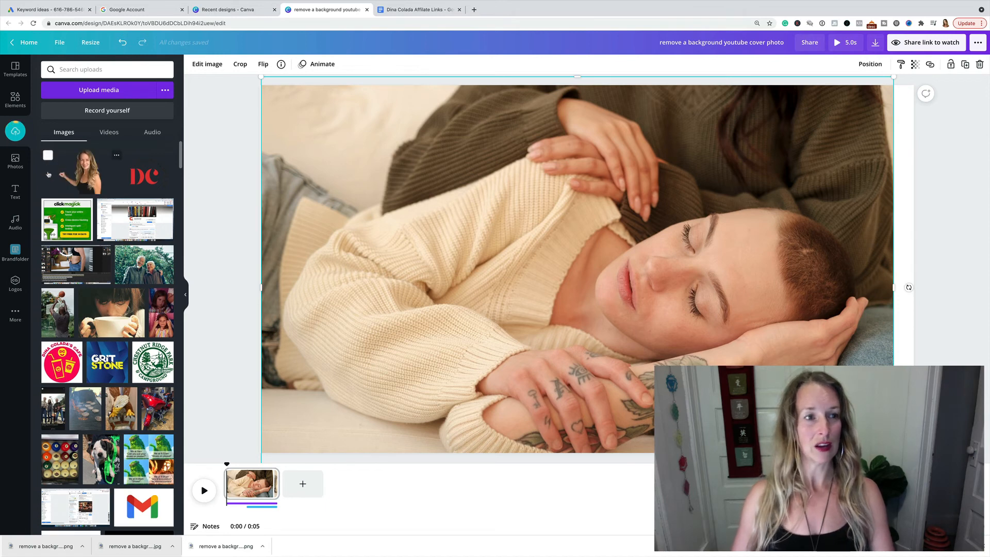
pyautogui.click(77, 170)
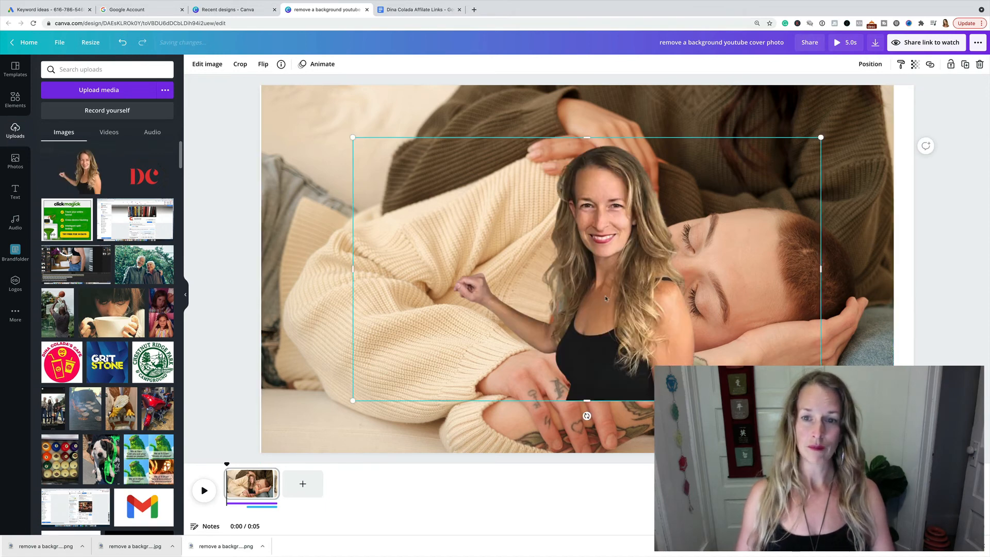
pyautogui.moveTo(548, 287); pyautogui.dragTo(654, 318)
pyautogui.moveTo(744, 354); pyautogui.dragTo(880, 378)
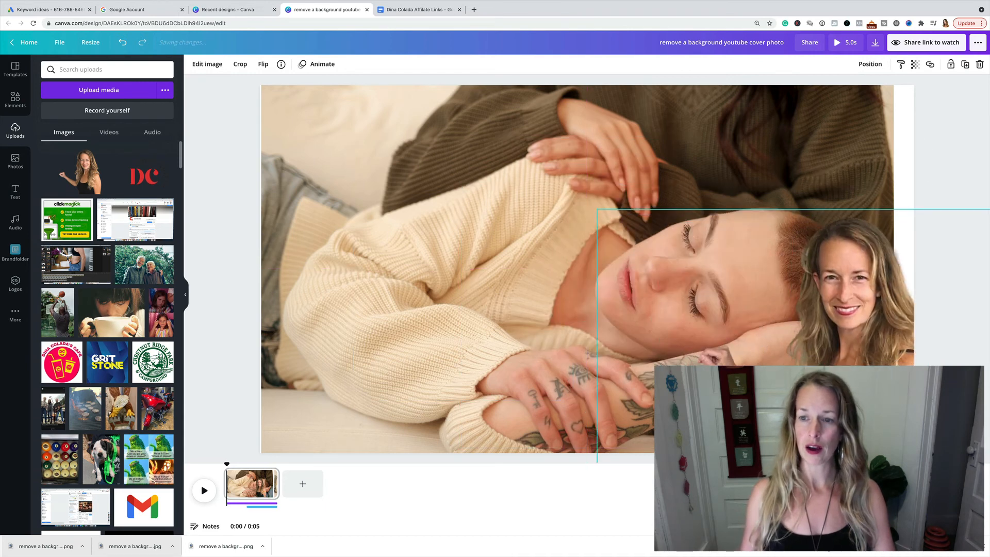
# Step: Rotate the cutout portrait clockwise to a reclining angle, enlarge it and place it over the woman lying in the photo
pyautogui.moveTo(584, 343); pyautogui.dragTo(577, 153)
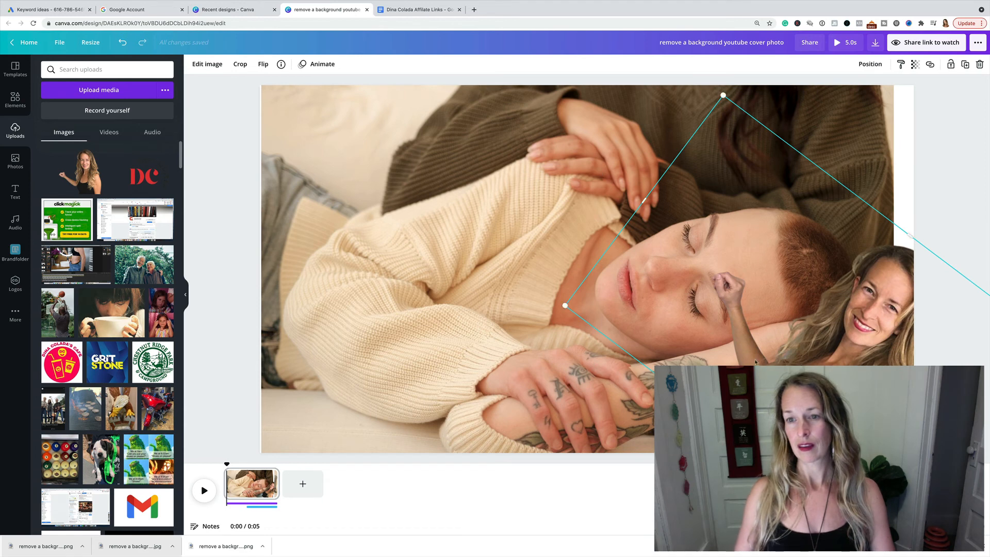
pyautogui.moveTo(628, 322); pyautogui.dragTo(470, 398)
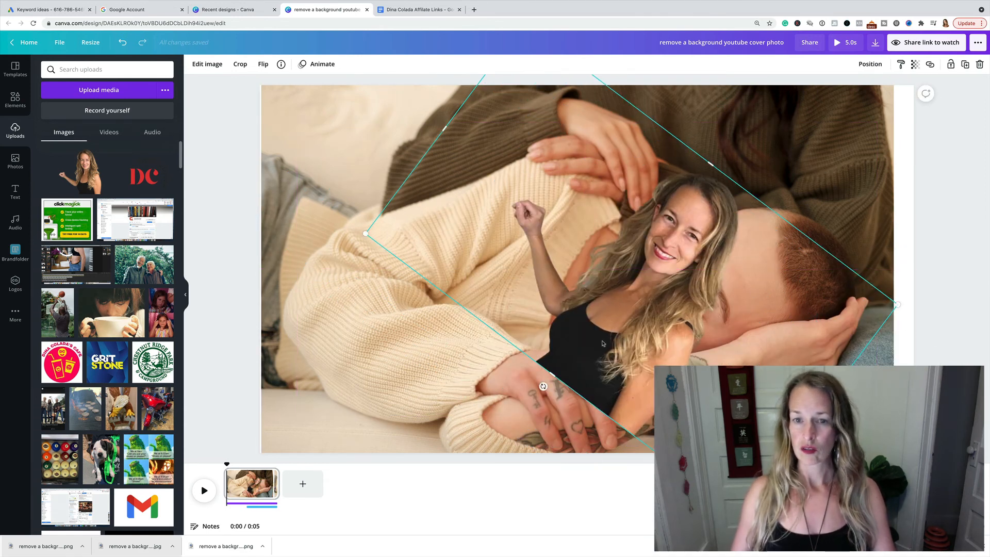
pyautogui.moveTo(543, 386); pyautogui.dragTo(491, 335)
pyautogui.moveTo(724, 360); pyautogui.dragTo(816, 332)
pyautogui.moveTo(758, 345); pyautogui.dragTo(641, 326)
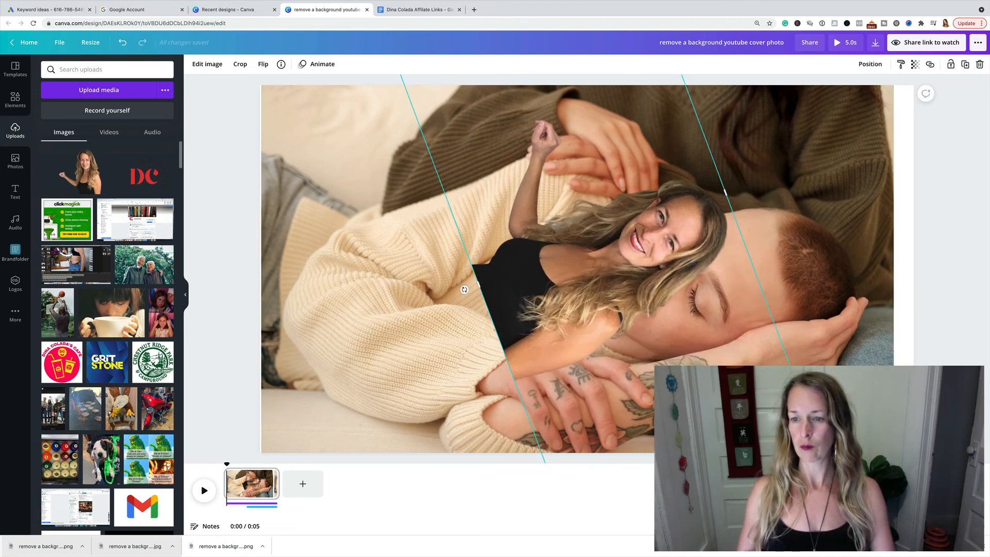
pyautogui.moveTo(807, 410); pyautogui.dragTo(922, 507)
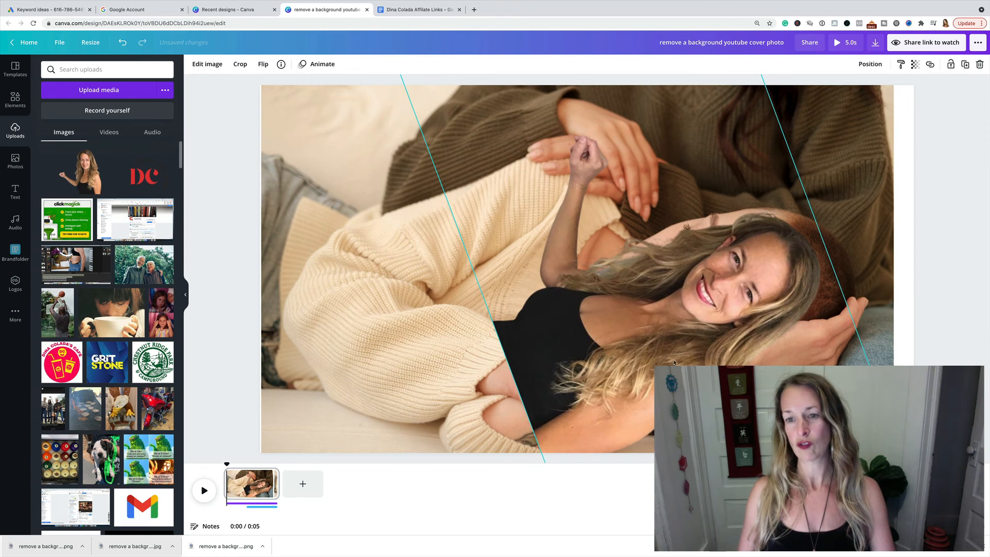
pyautogui.moveTo(681, 346); pyautogui.dragTo(687, 328)
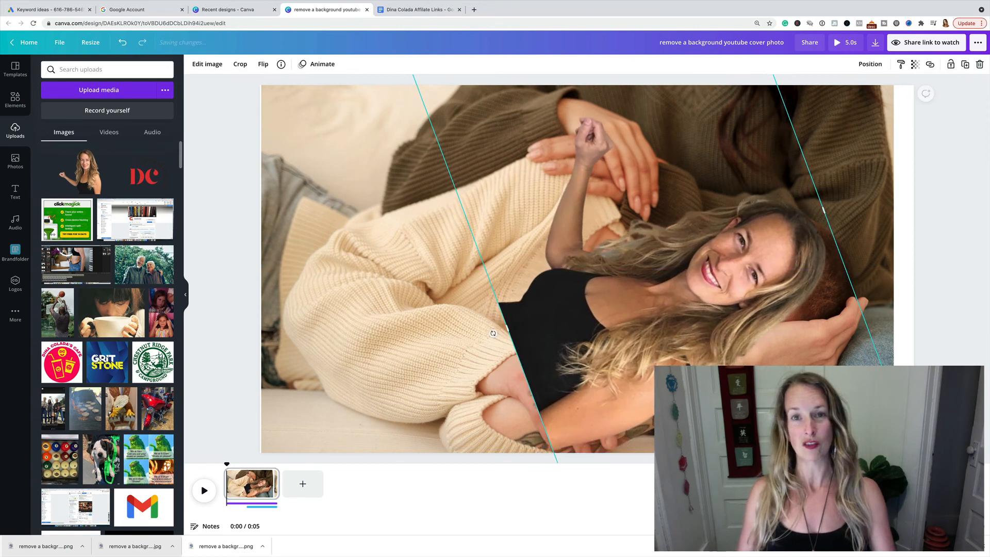